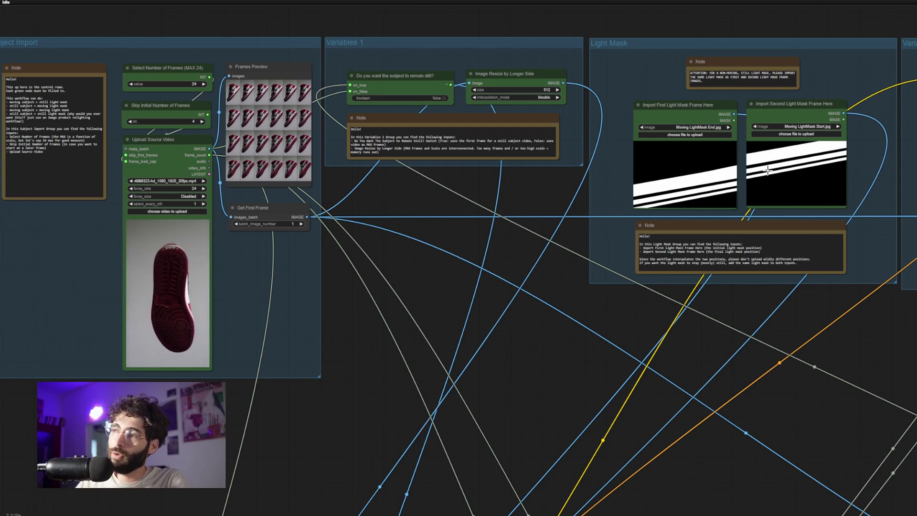
click(439, 98)
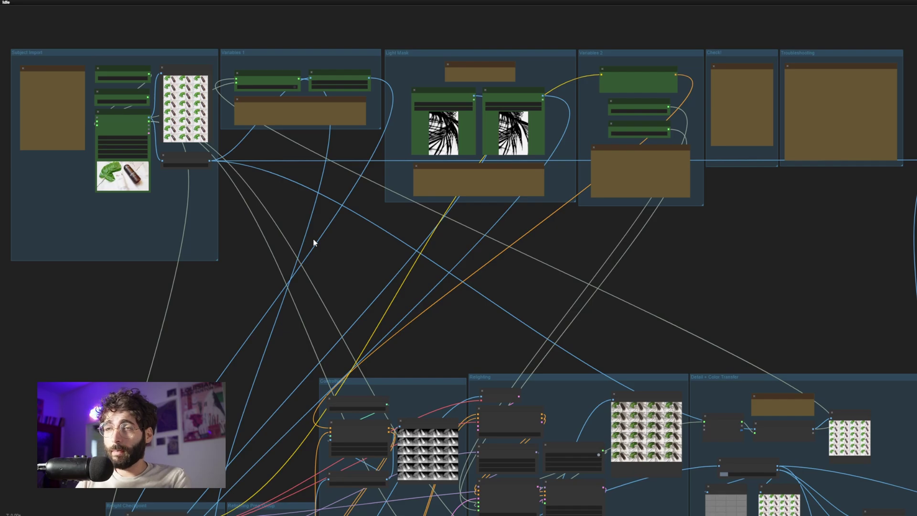
key(1)
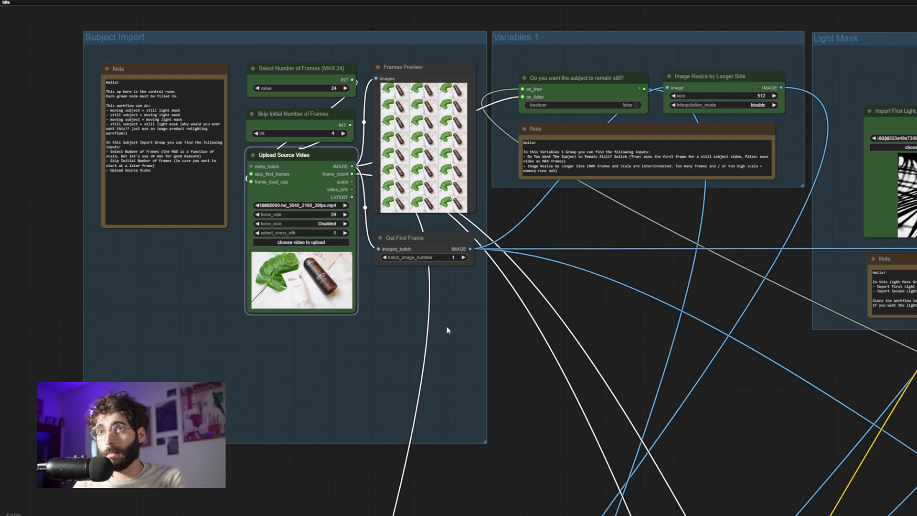
Step: Examine the Subject Import group's frame count, skipped frames, source video and Get First Frame nodes, enlarging one frame in the Frames Preview
click(327, 68)
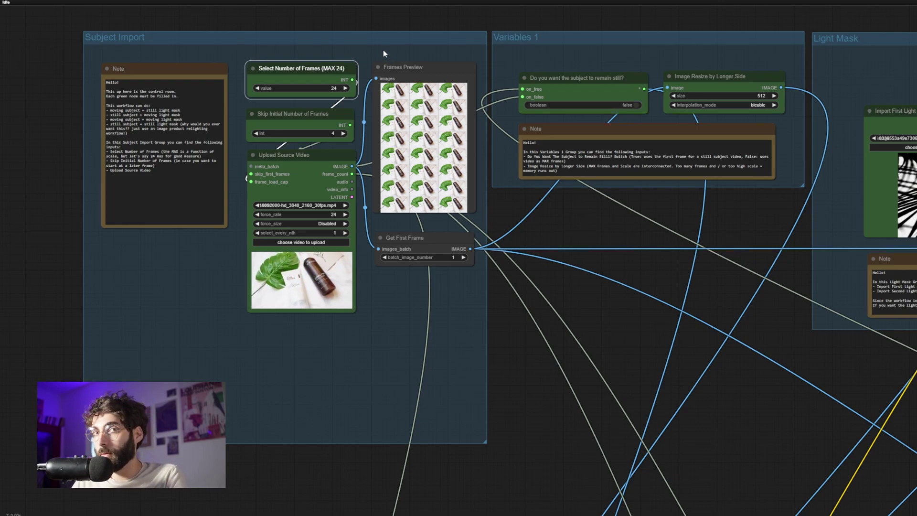
click(351, 117)
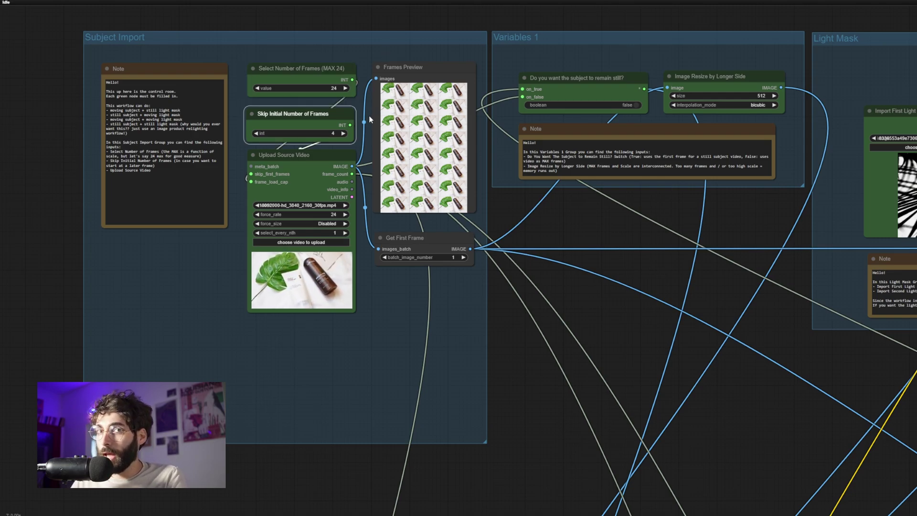
click(354, 205)
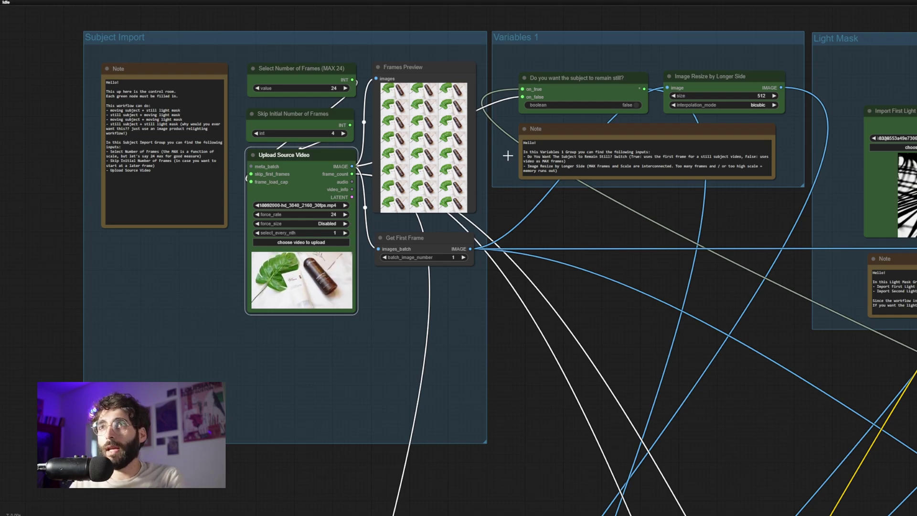
click(476, 139)
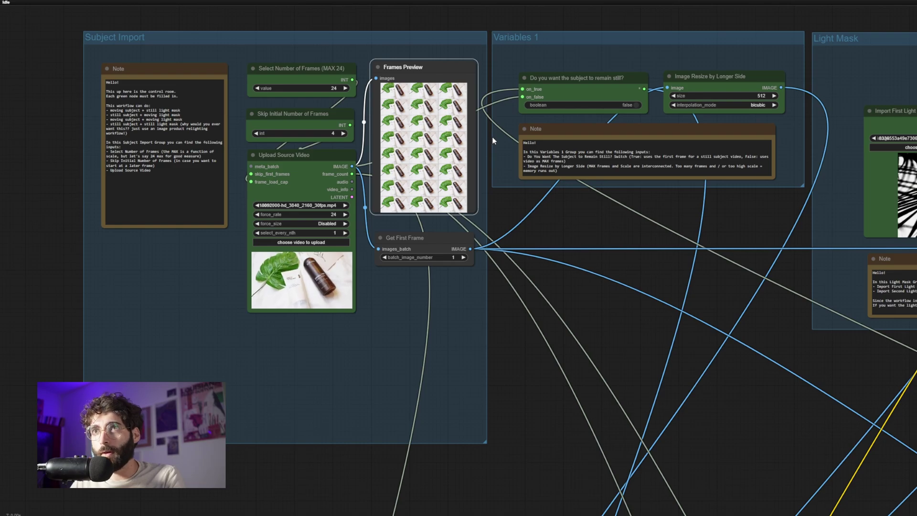
click(418, 90)
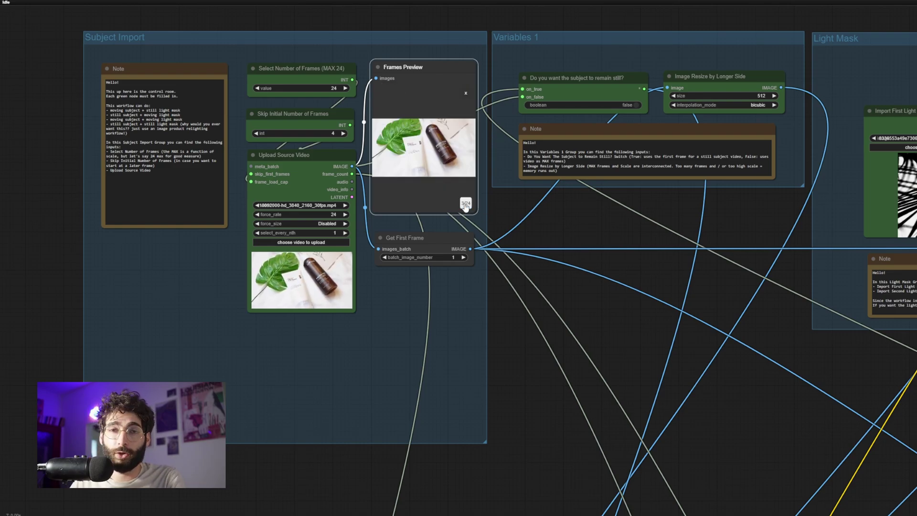
click(465, 205)
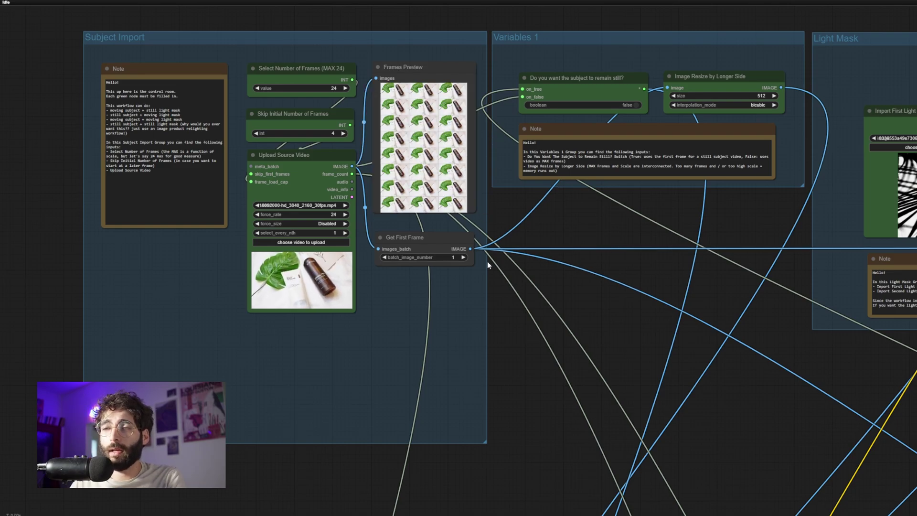
click(471, 240)
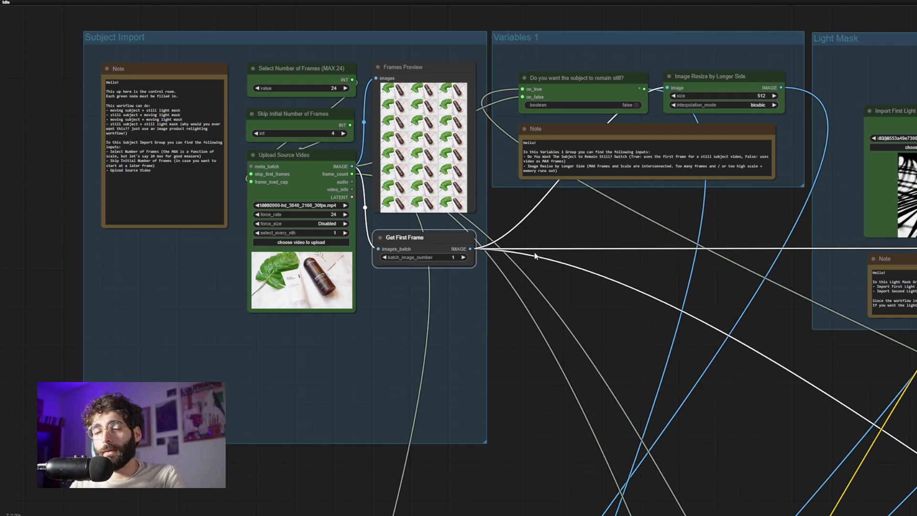
key(Escape)
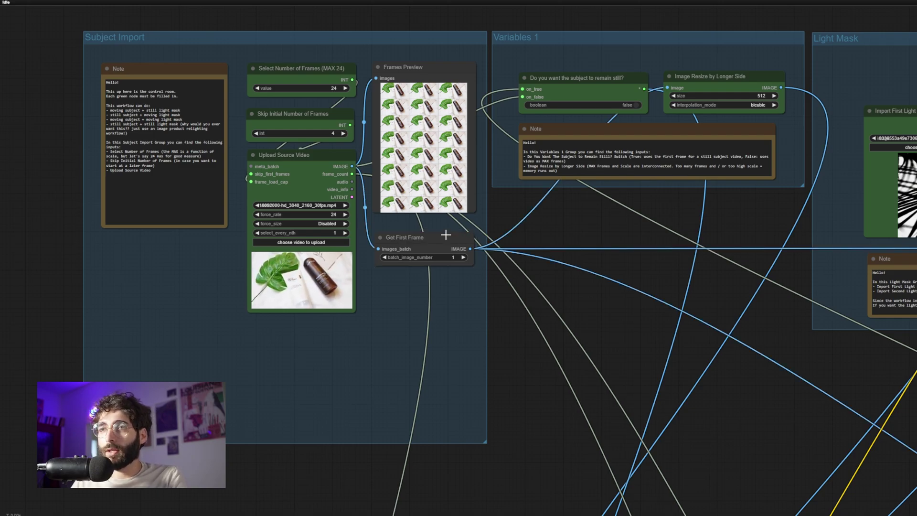
click(556, 263)
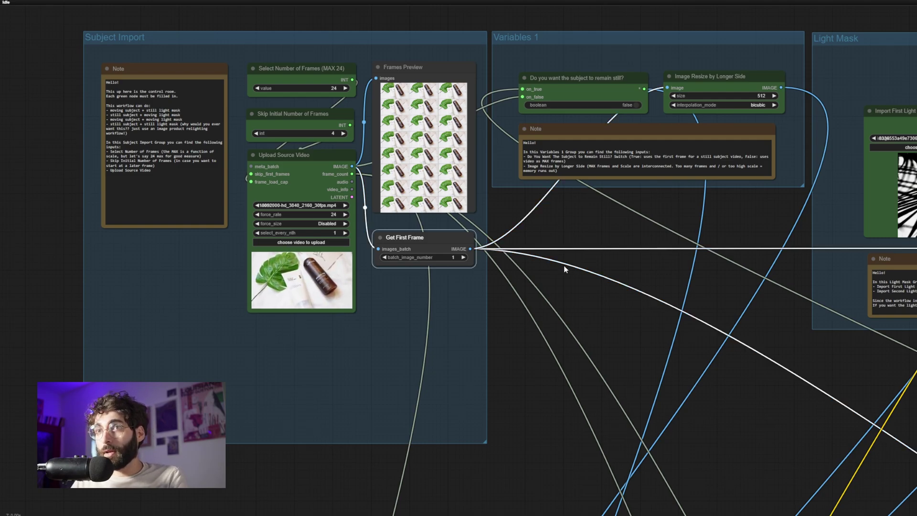
click(565, 264)
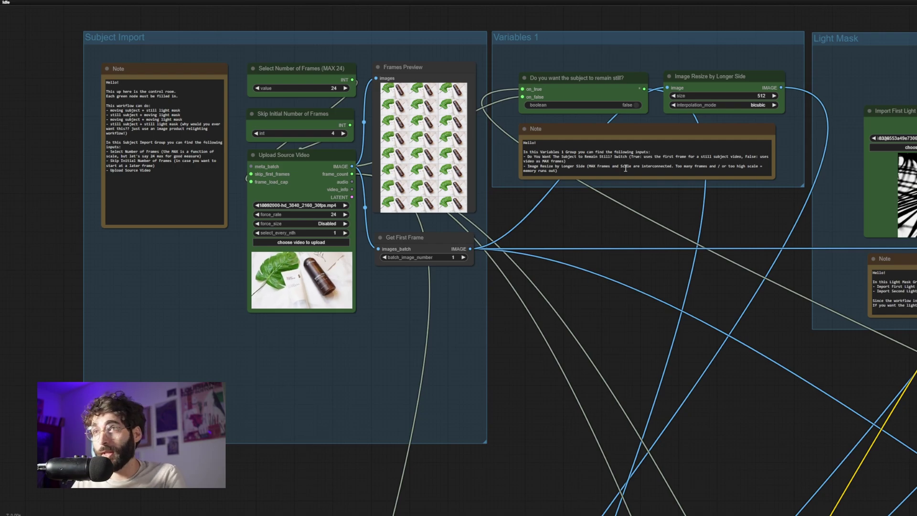
Step: Try setting the "Do you want the subject to remain still?" switch to true
click(599, 79)
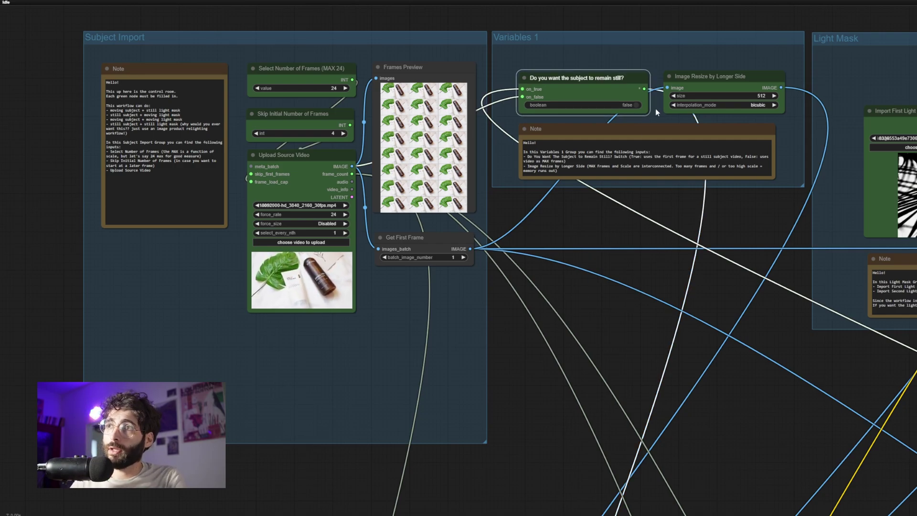
click(633, 105)
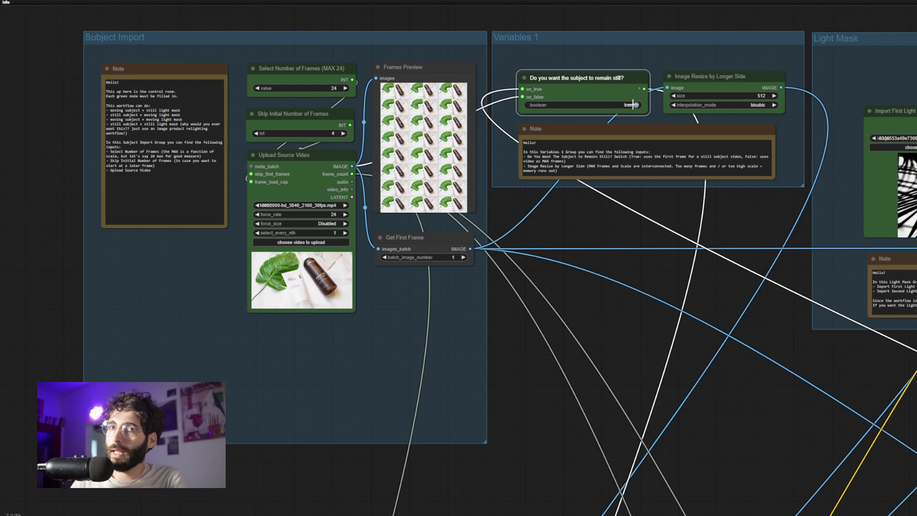
Step: Examine the Image Resize by Longer Side node, the Light Mask imports, and the Relighting Light Prompt, CFG and Denoise nodes with their note
click(727, 77)
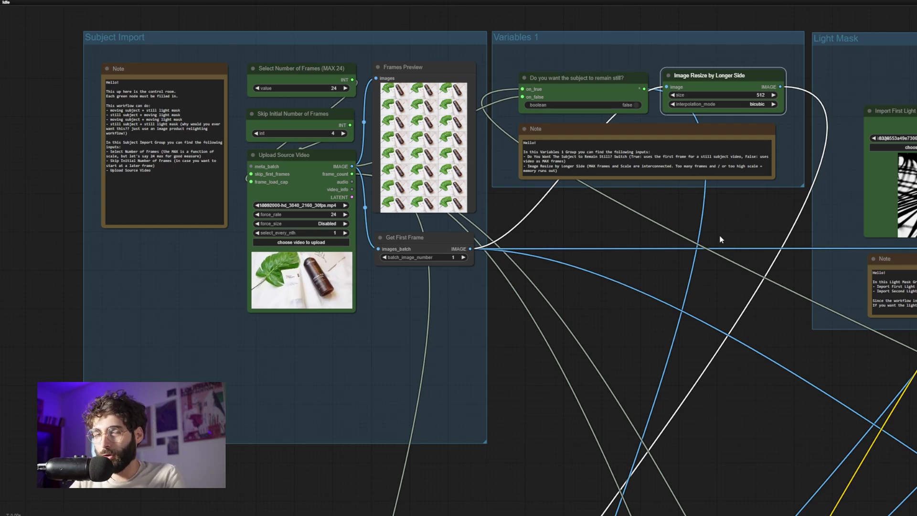
click(755, 267)
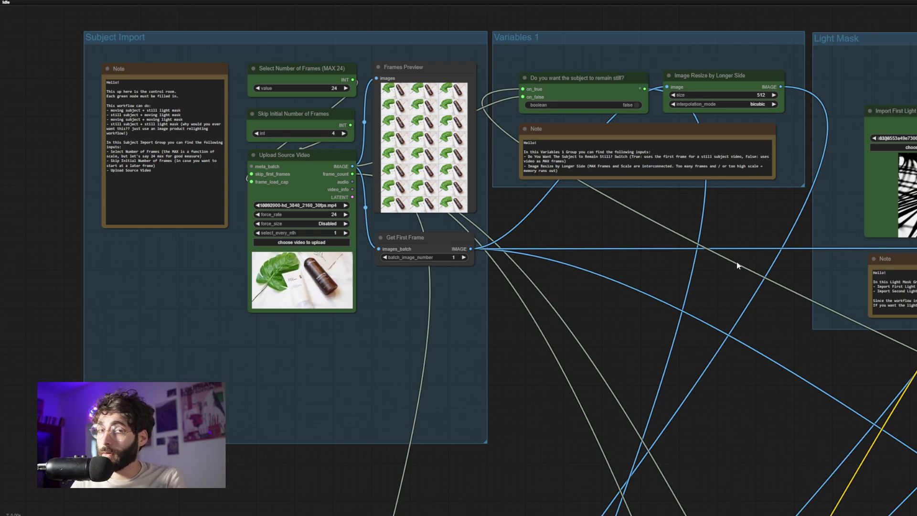
drag(736, 261, 301, 284)
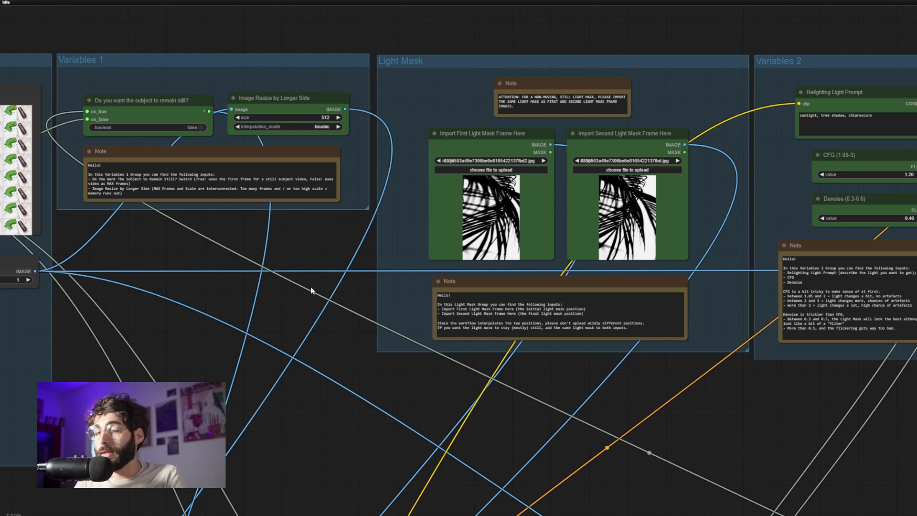
click(483, 134)
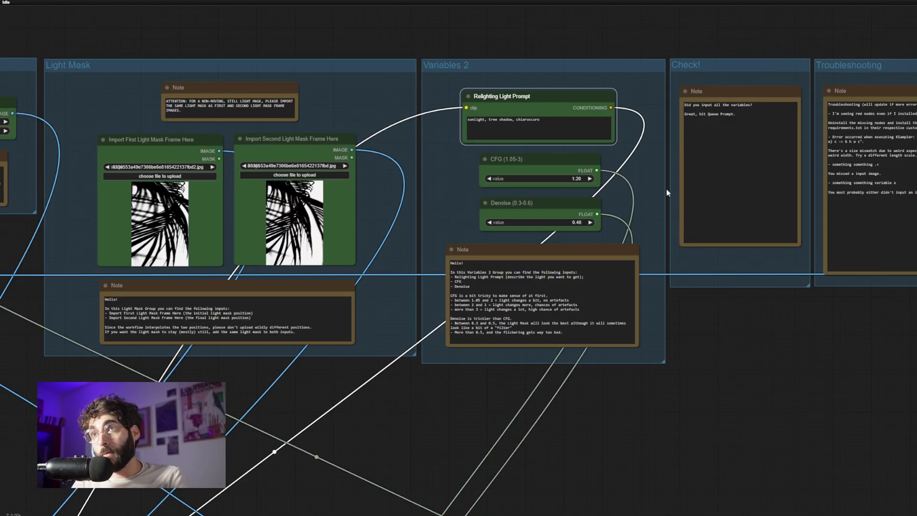
click(546, 163)
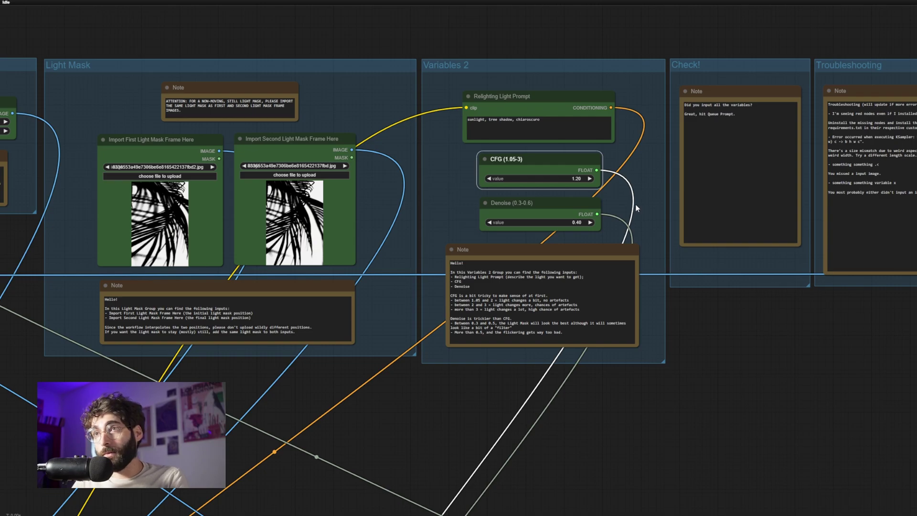
click(592, 203)
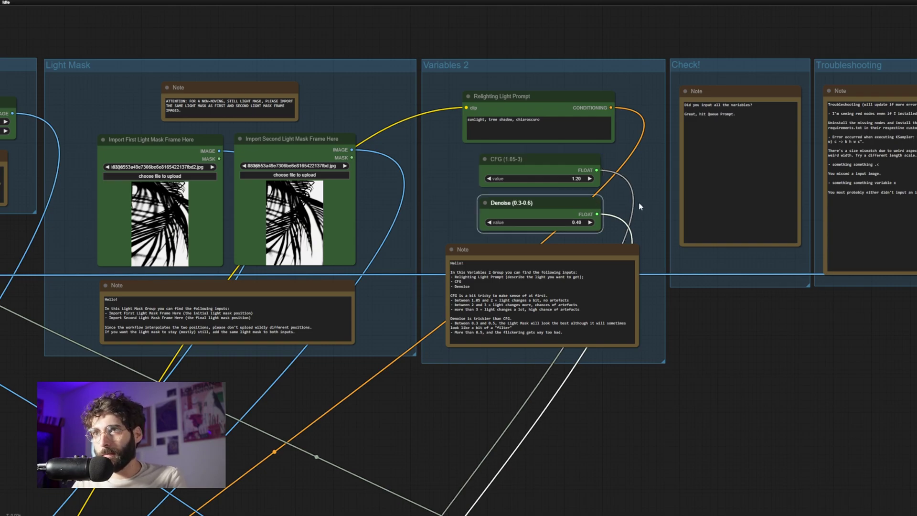
click(610, 139)
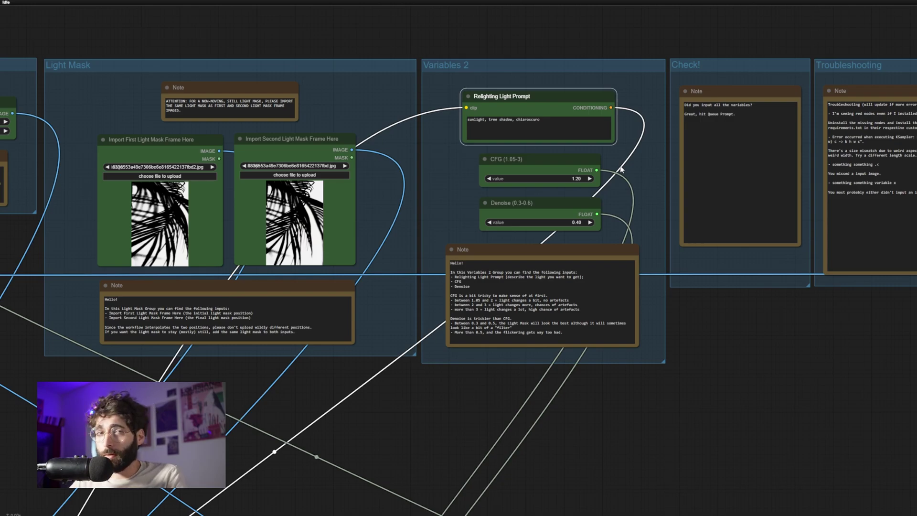
click(792, 371)
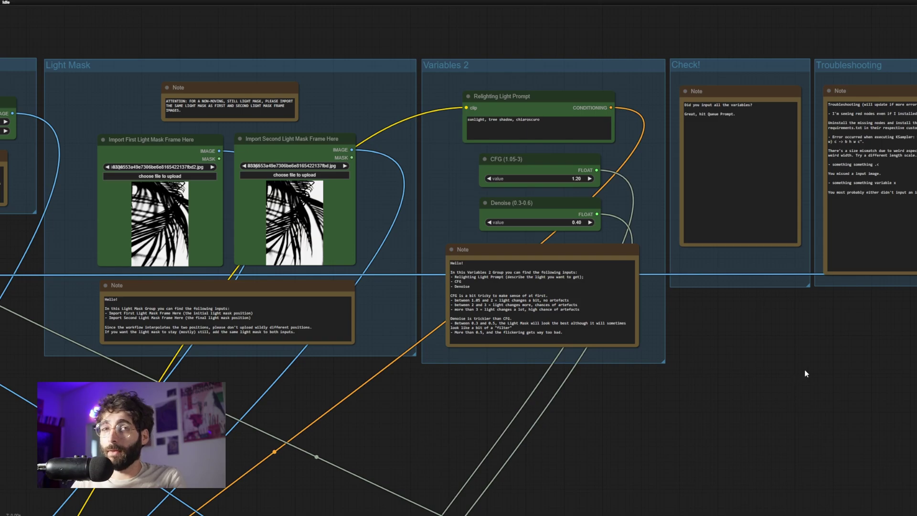
drag(582, 311, 486, 302)
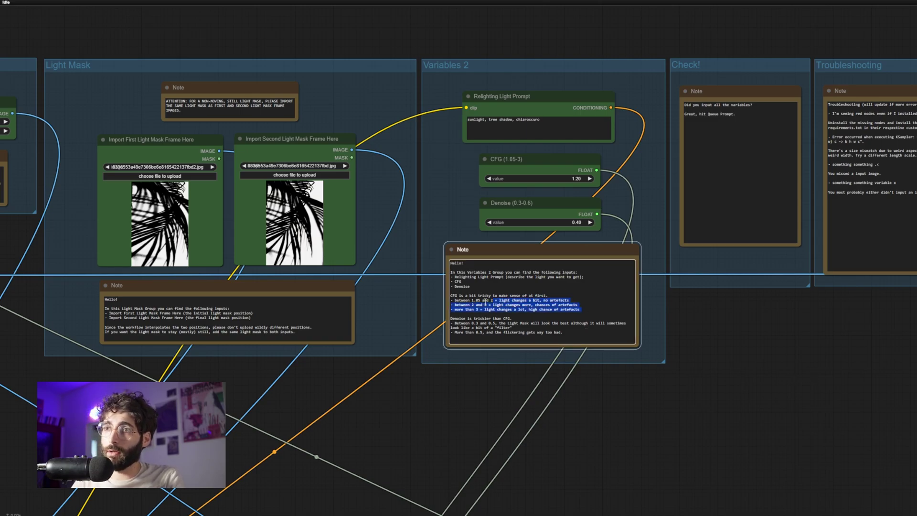
click(429, 316)
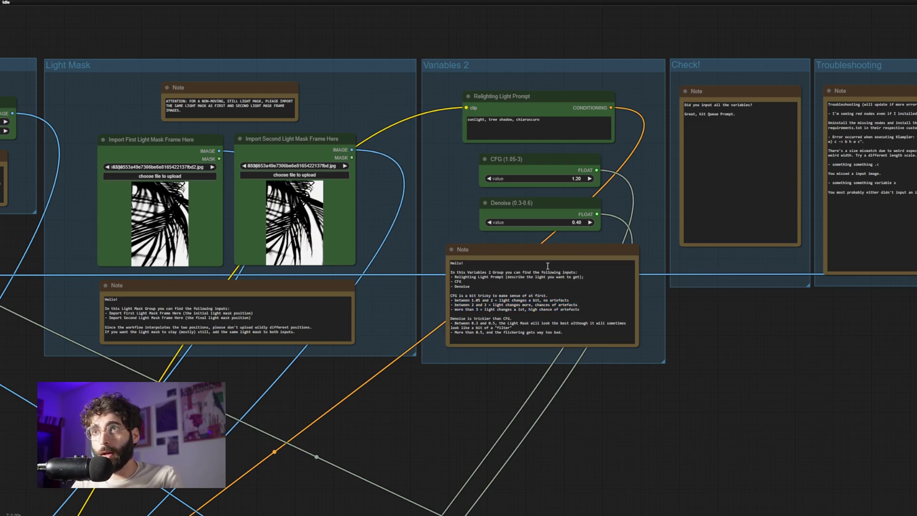
click(554, 175)
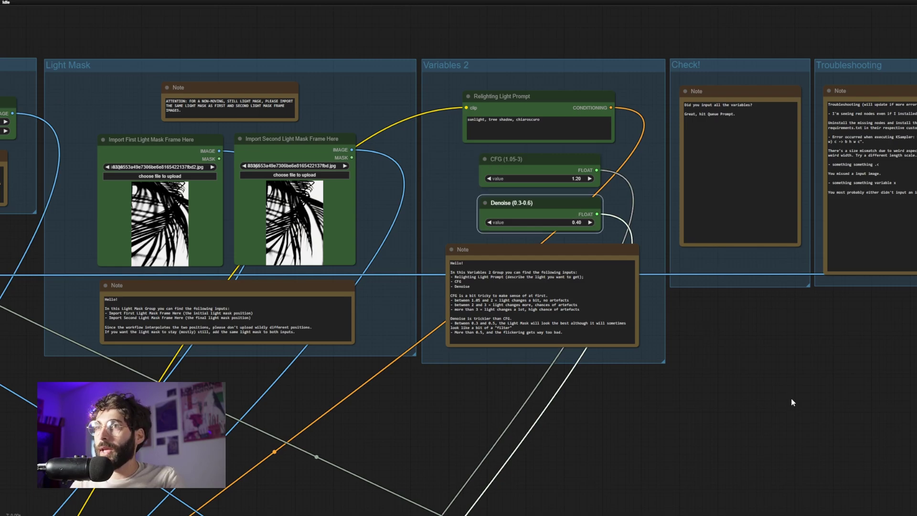
click(791, 400)
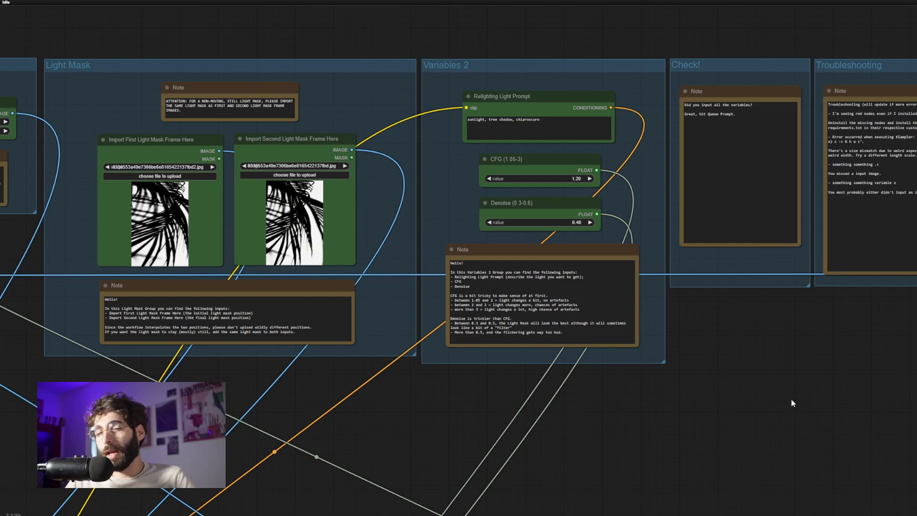
Step: Read the Check! and Troubleshooting notes, and compare the Base Pass, First Refine and Second Refine results with the first-frame reference
click(754, 91)
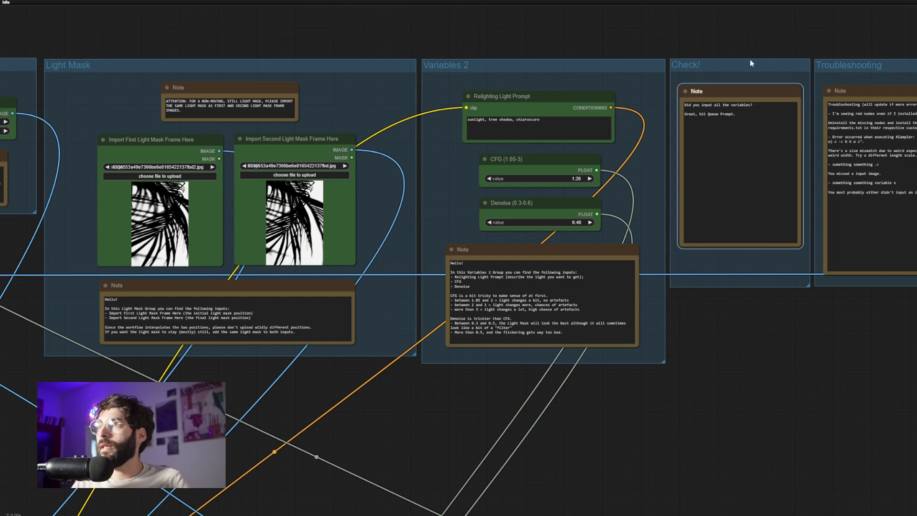
drag(774, 44, 659, 37)
drag(764, 43, 706, 51)
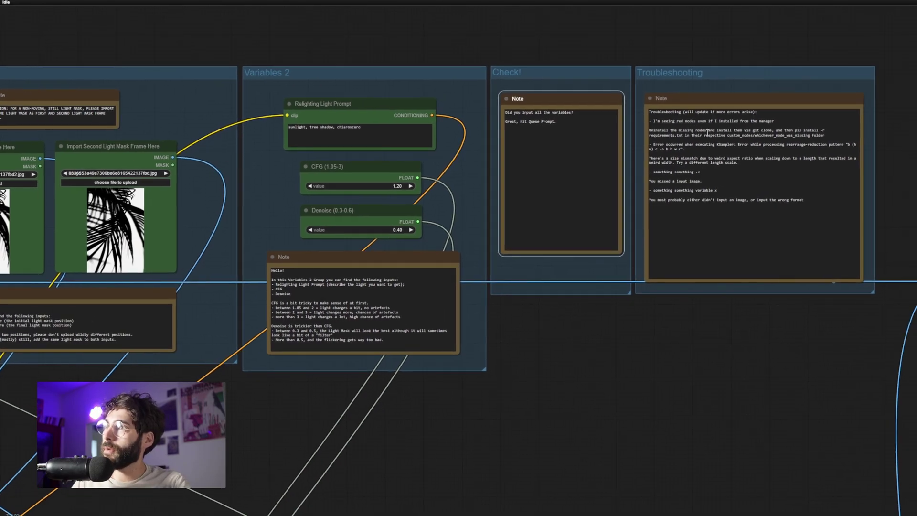
click(716, 128)
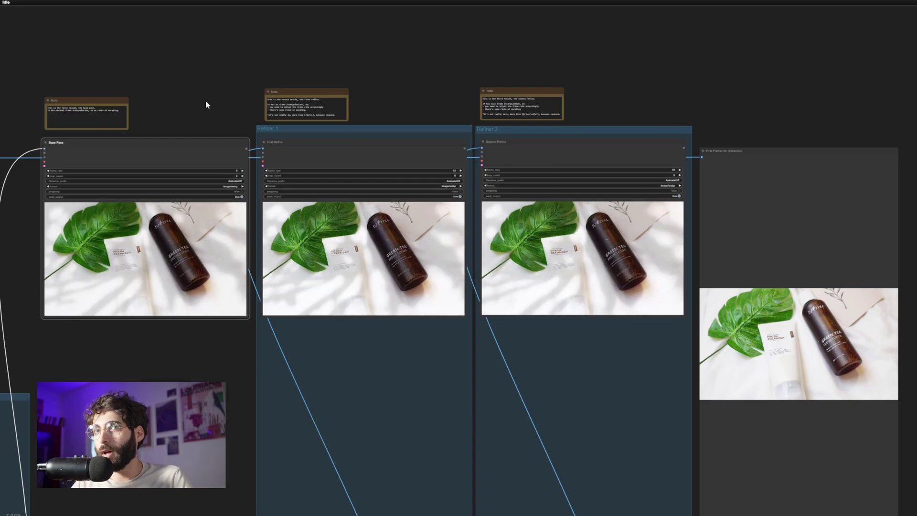
click(363, 142)
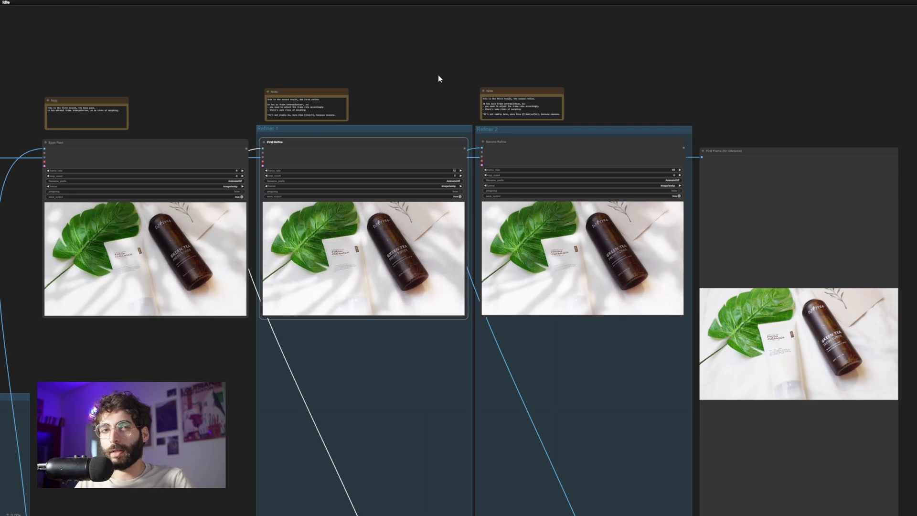
click(585, 146)
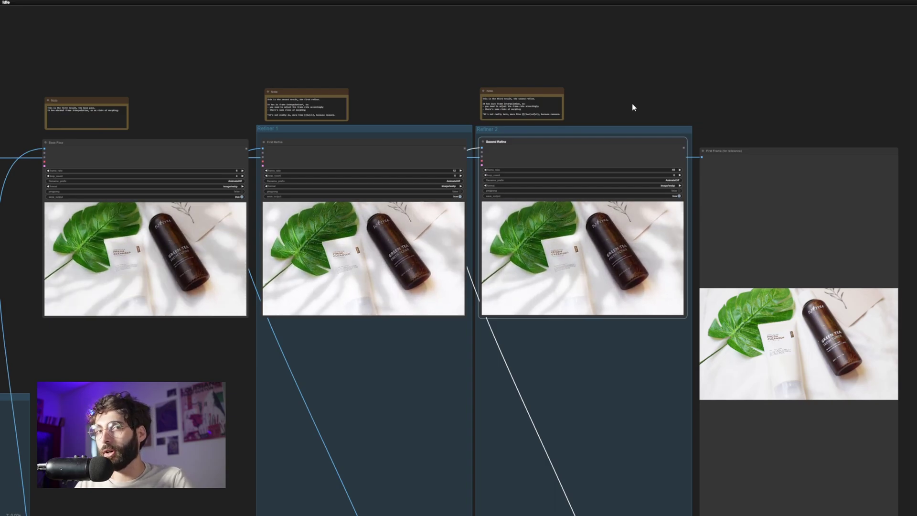
click(778, 153)
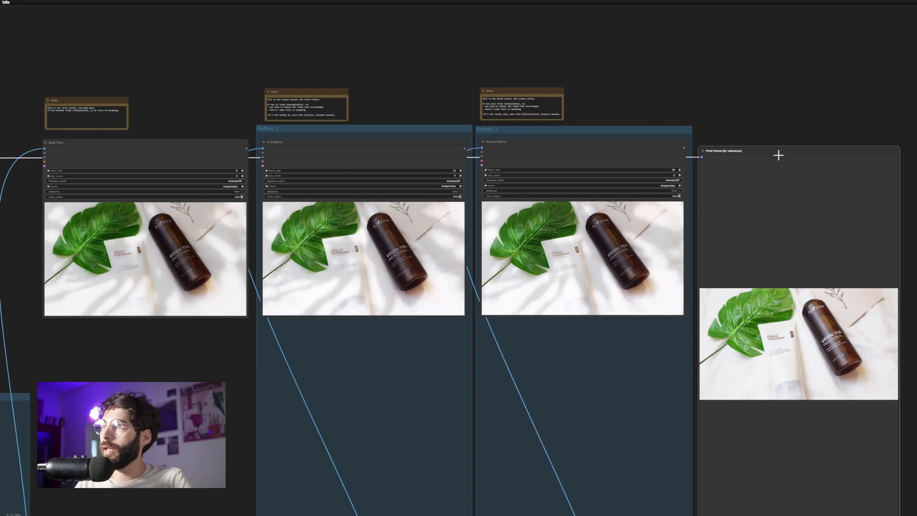
click(738, 109)
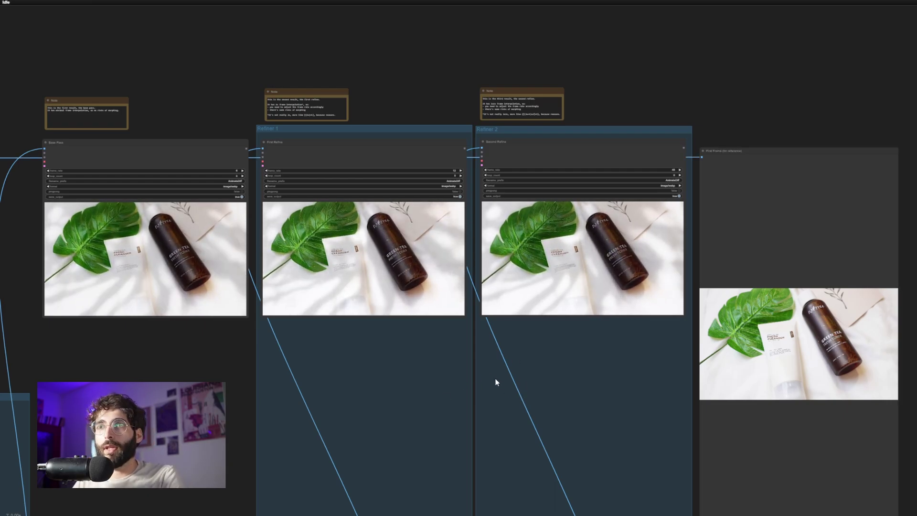
Step: Bypass all nodes in the Refiner 2 group
right_click(565, 353)
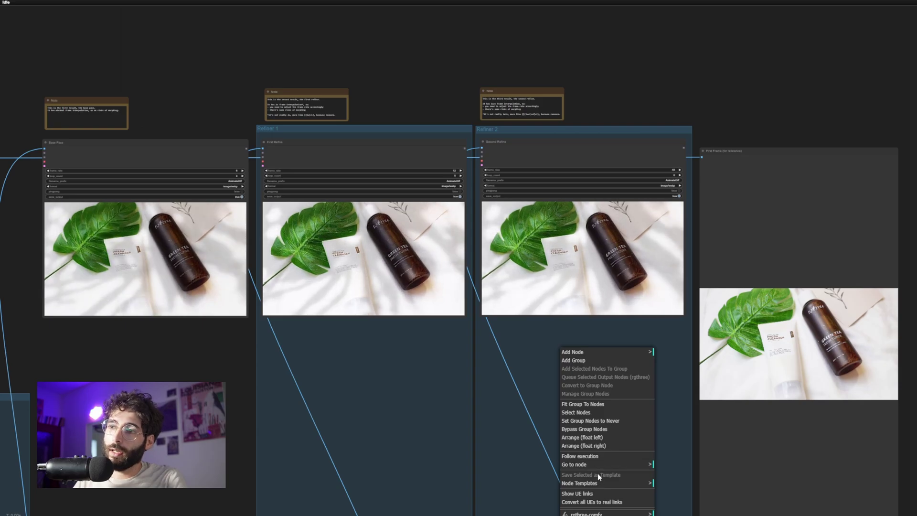
click(584, 430)
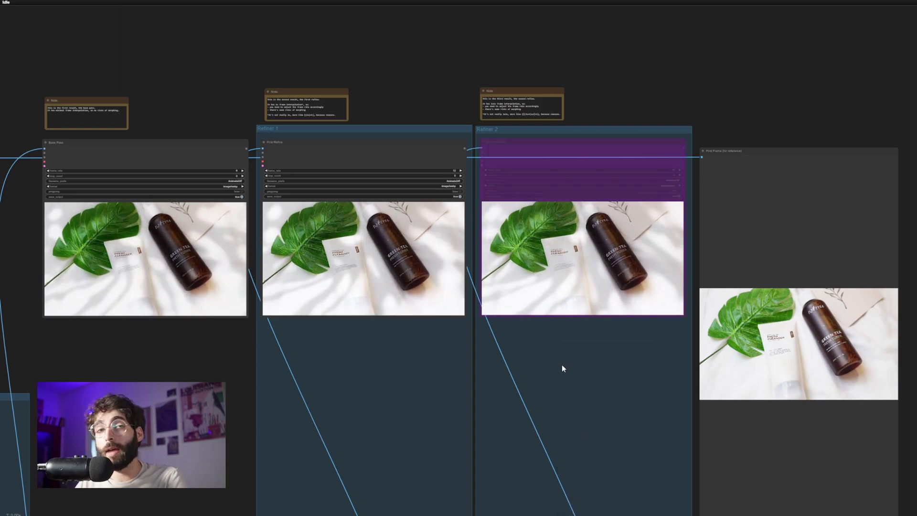
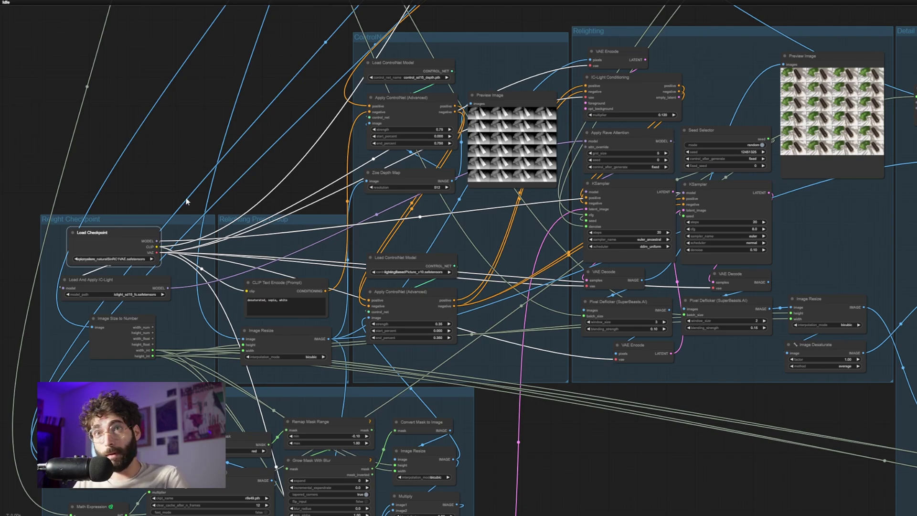
Step: Examine the Load And Apply IC-Light, CLIP Text Encode prompt, Load ControlNet Model and both Apply ControlNet (Advanced) nodes
click(148, 281)
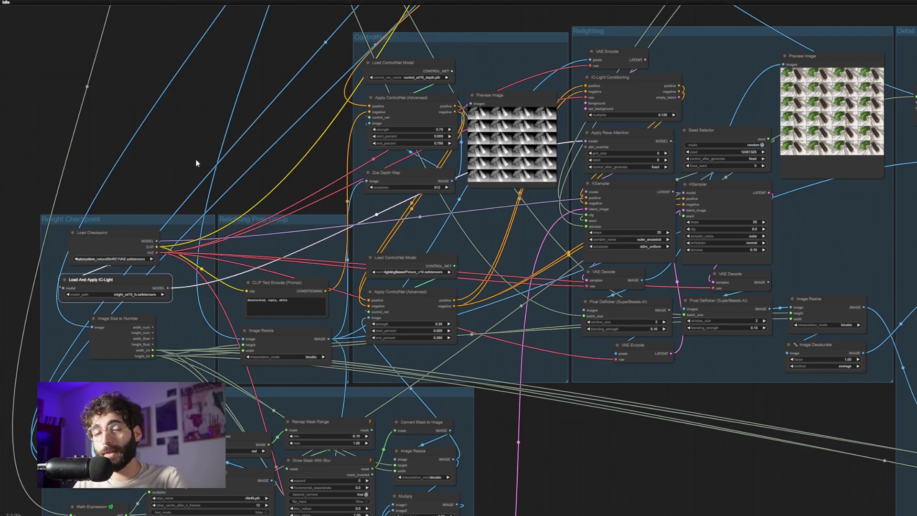
click(280, 283)
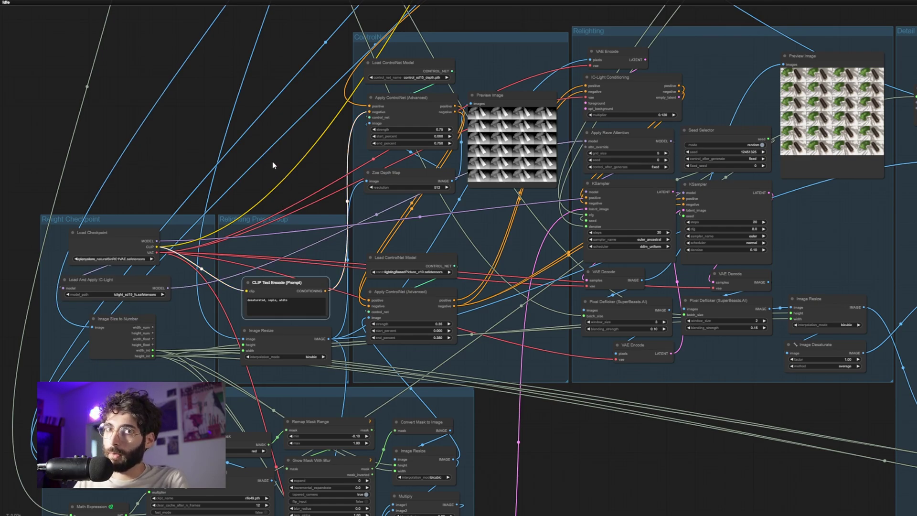
click(401, 260)
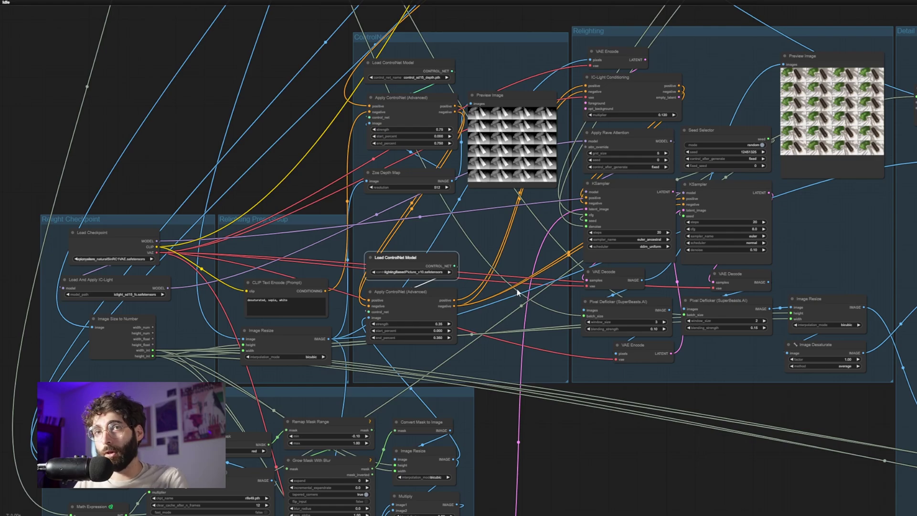
click(411, 108)
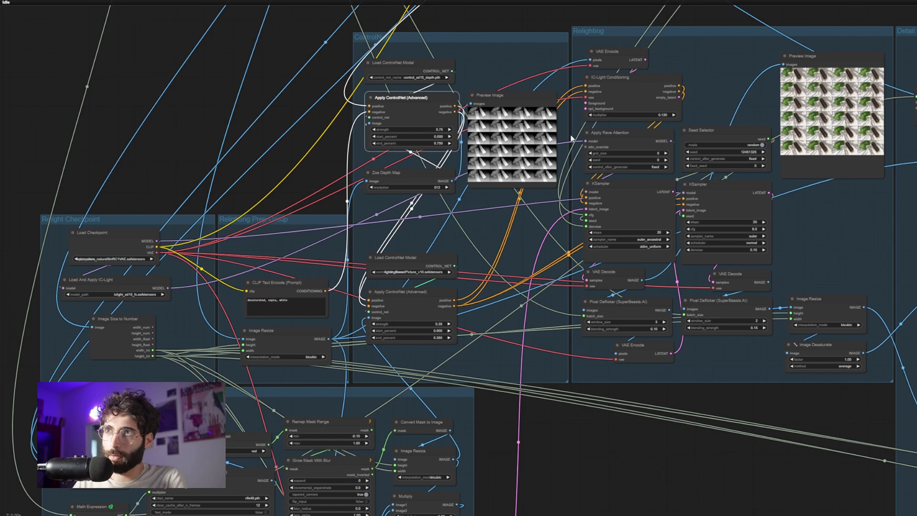
click(449, 293)
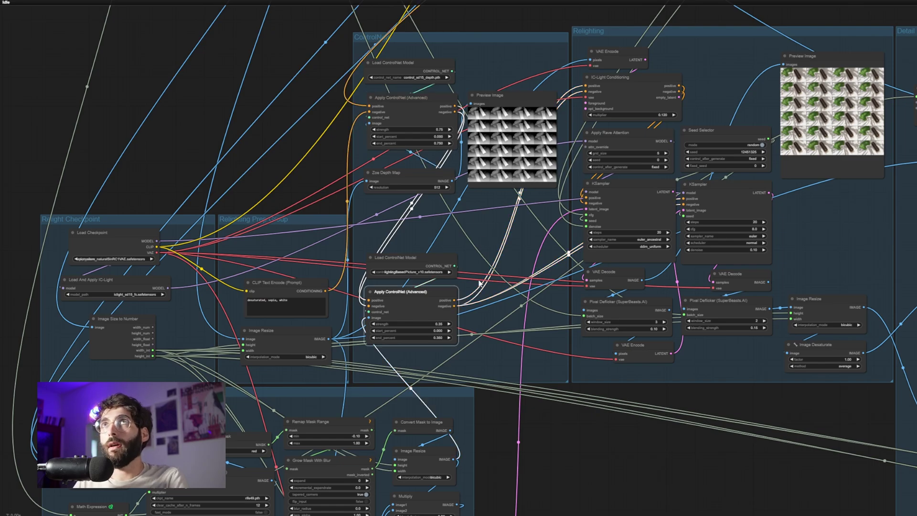
Step: Examine the RIFE VFI node and the Preview Image nodes in the Custom Light Mask Prep group
scroll(479, 282, up, 5)
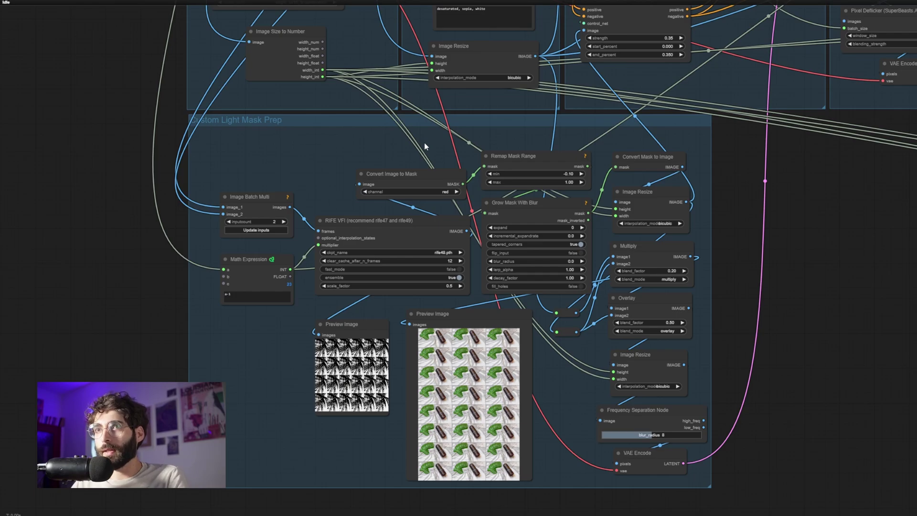
click(399, 223)
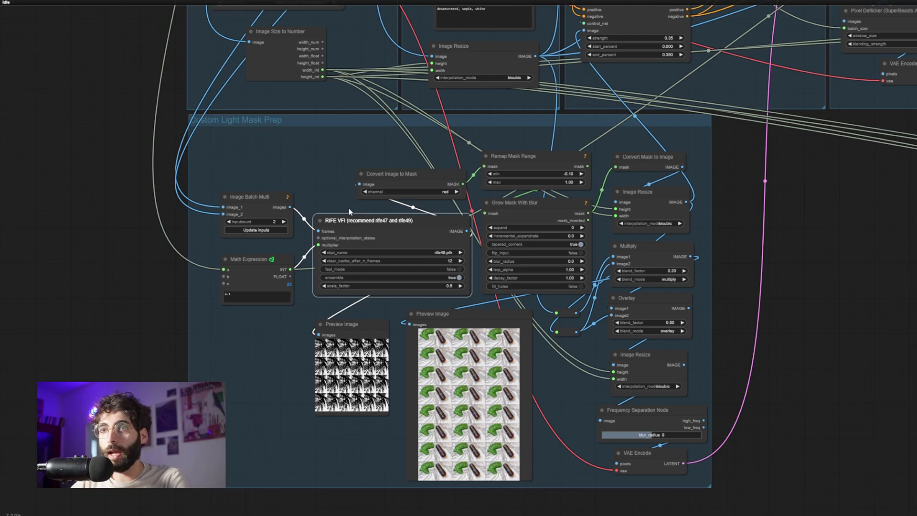
click(467, 313)
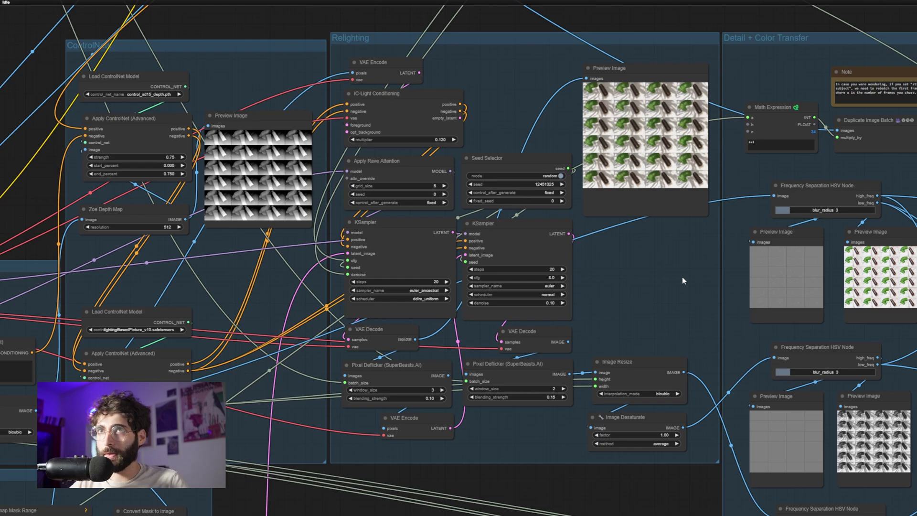
Step: Examine the Seed Selector, both KSamplers, Apply Rave Attention and the first Pixel Deflicker node in the Relighting group
drag(487, 157, 487, 159)
click(377, 222)
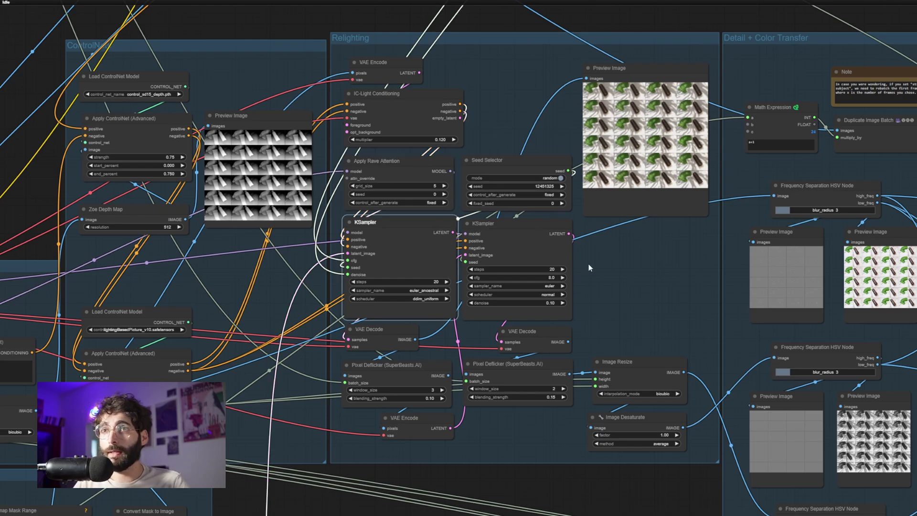
click(547, 233)
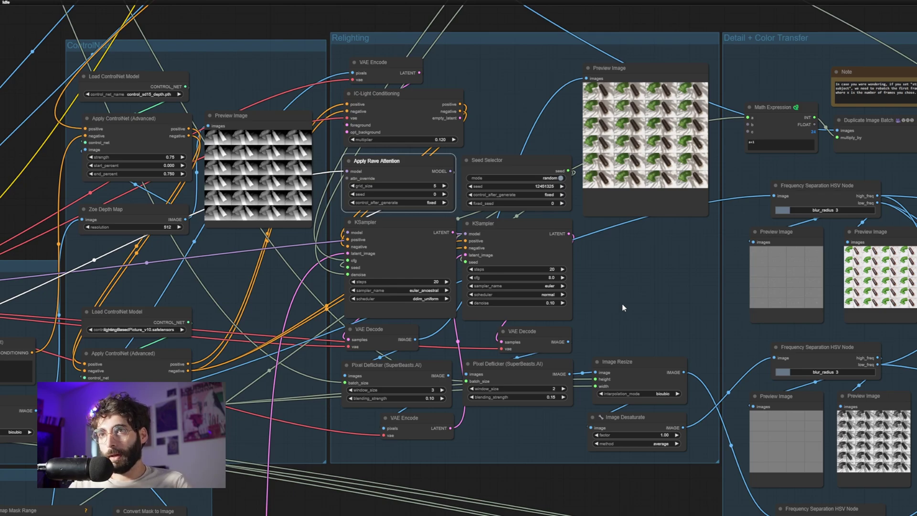
click(416, 363)
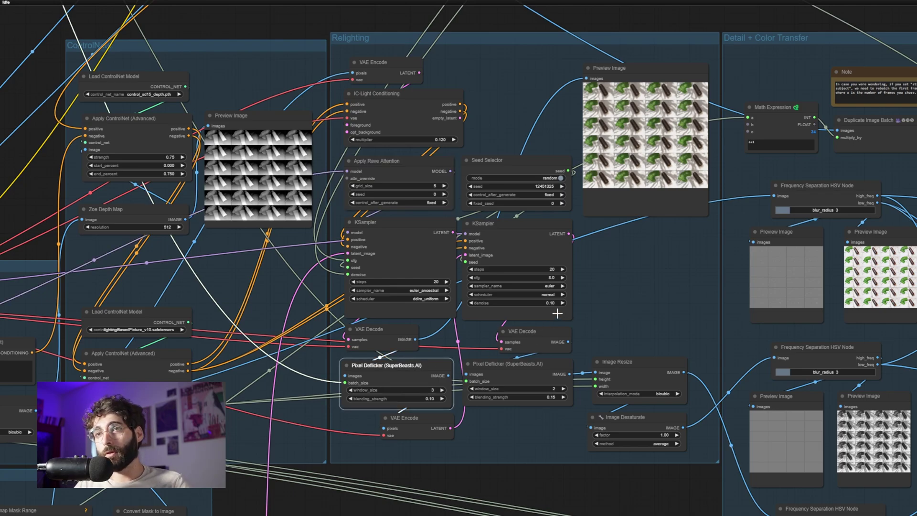
click(422, 333)
click(427, 361)
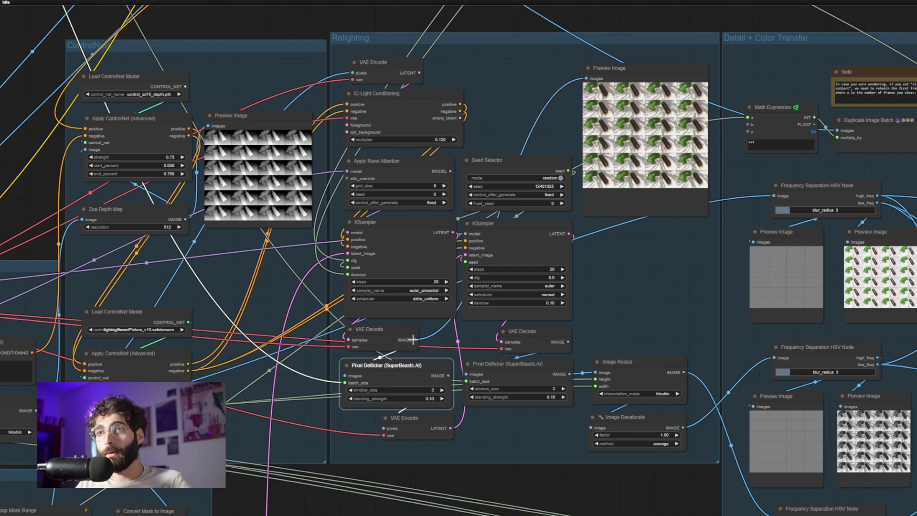
click(515, 223)
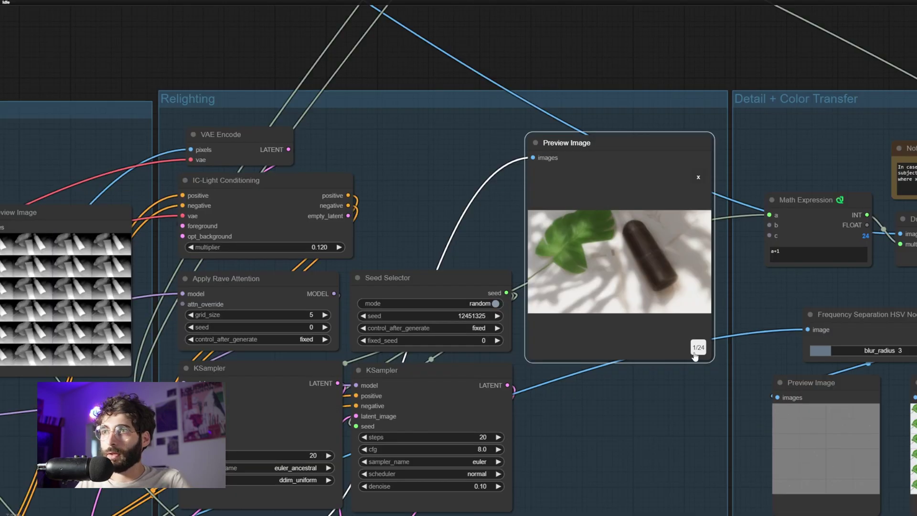
Step: Step through the relit frames one by one in the Relighting group's Preview Image node to check the light movement
key(Right)
key(Right)
key(Right)
key(Right)
key(Right)
key(Right)
key(Right)
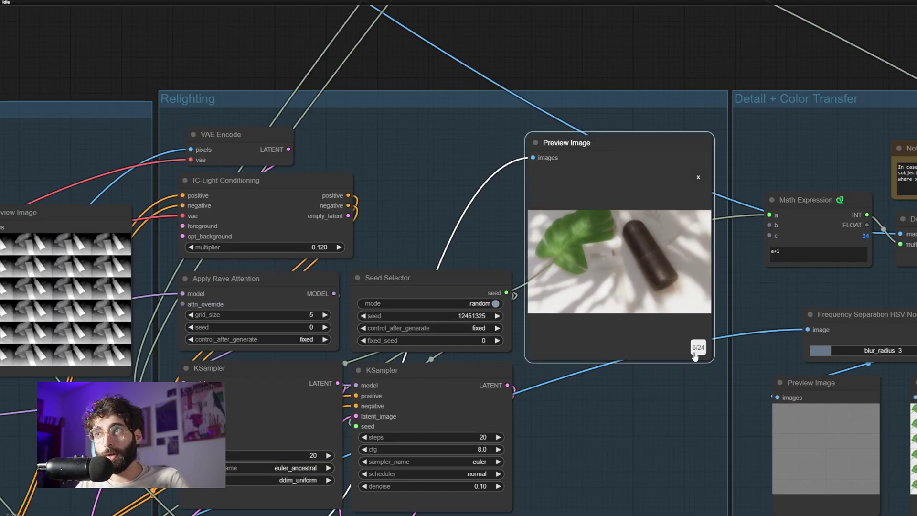
key(Right)
key(Right)
key(Right)
key(Right)
key(Right)
key(Right)
key(Right)
key(Right)
key(Right)
key(Right)
key(Right)
key(Right)
key(Right)
key(Right)
key(Right)
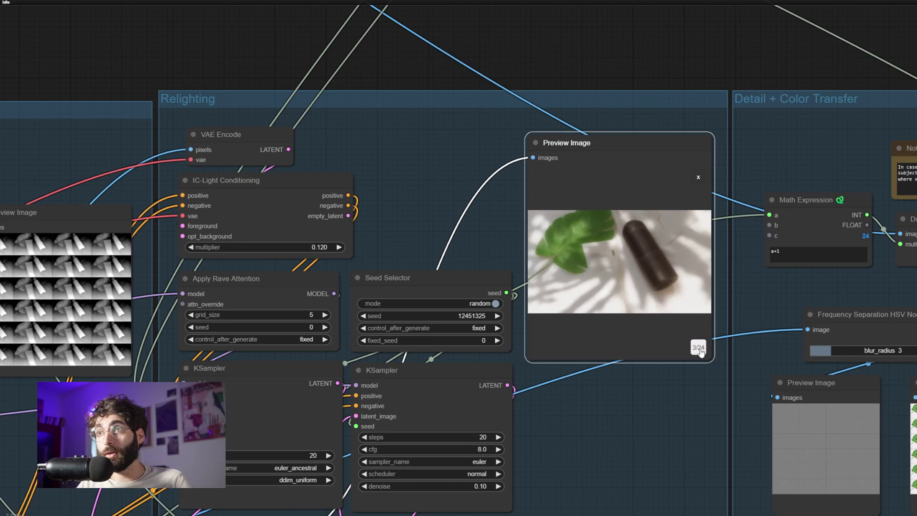
drag(699, 351, 669, 347)
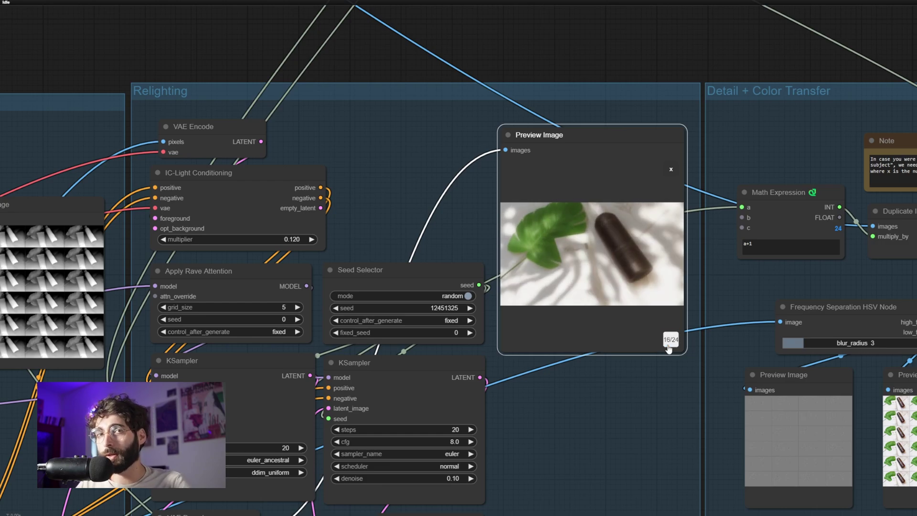
Step: Examine the Color Blend, Blend Normal and Blend Soft Light nodes and the frequency separation previews in the Detail + Color Transfer group
scroll(718, 265, down, 5)
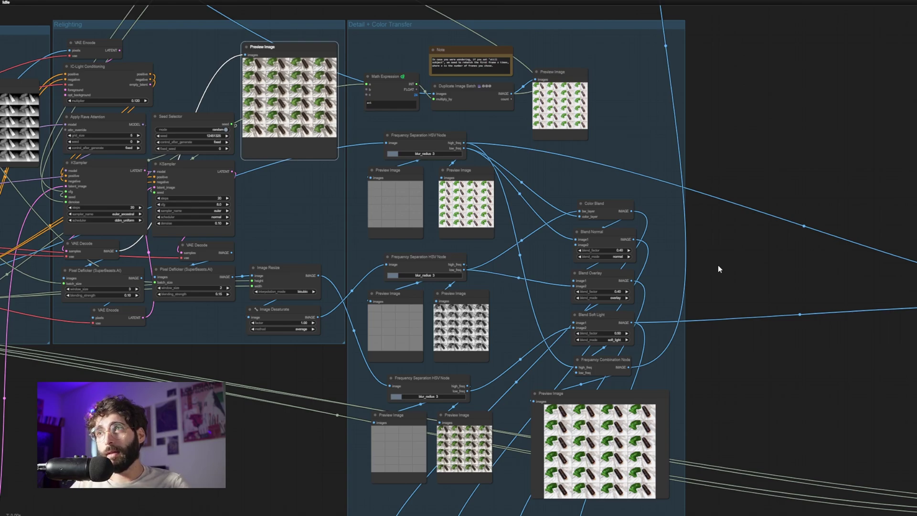
click(620, 212)
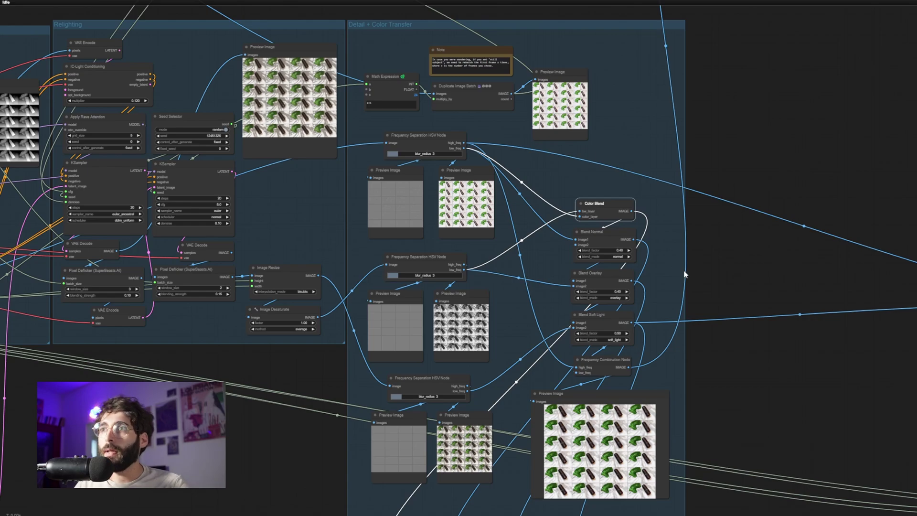
scroll(695, 266, up, 4)
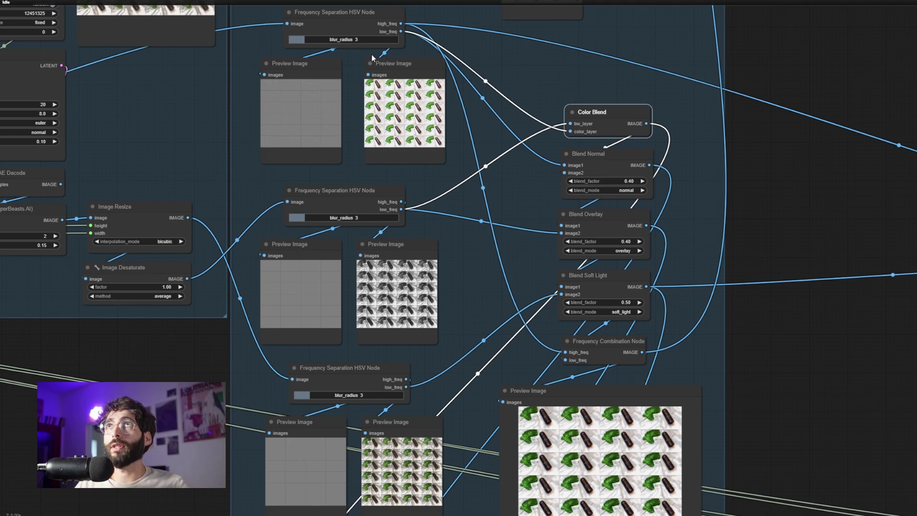
click(607, 173)
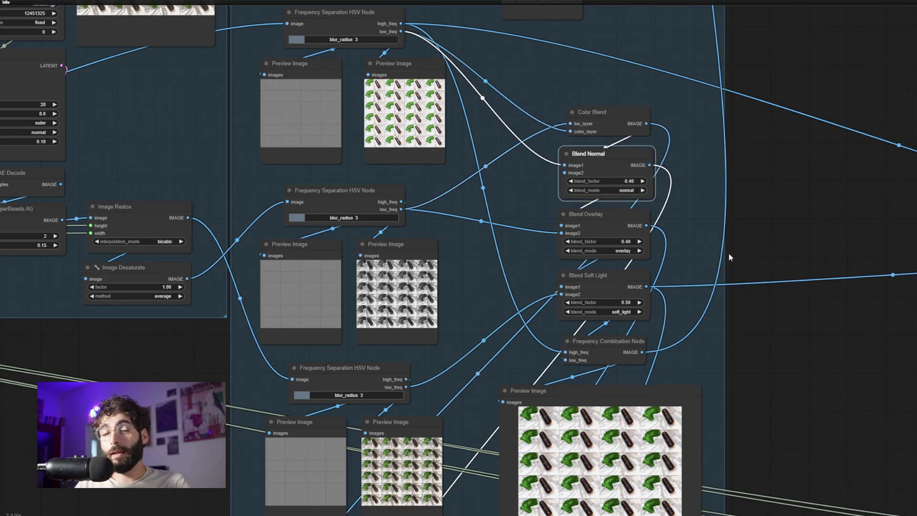
mouse_move(770, 253)
mouse_down()
mouse_move(780, 248)
mouse_move(776, 238)
mouse_up()
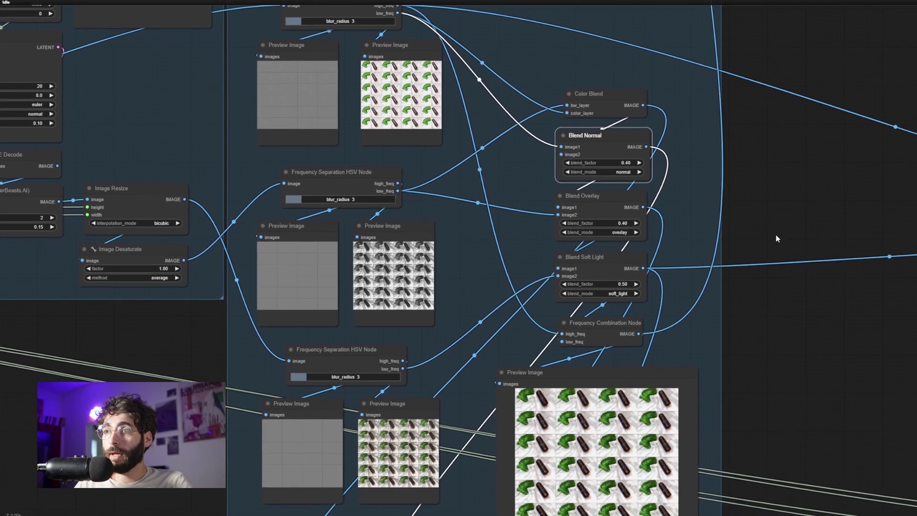
click(628, 257)
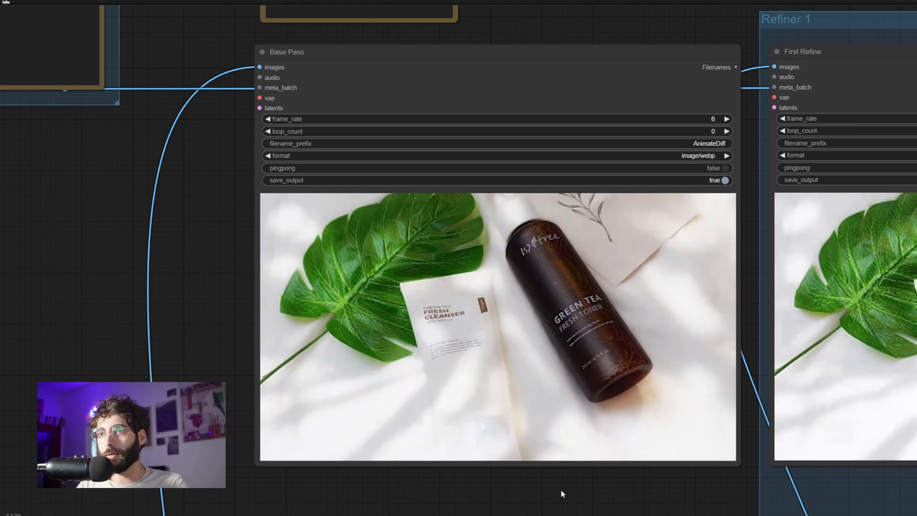
Step: Examine the first refiner's Upscale Image (using Model), Upscale Image By, Int, RIFE VFI and Frequency Combination nodes
scroll(560, 489, down, 5)
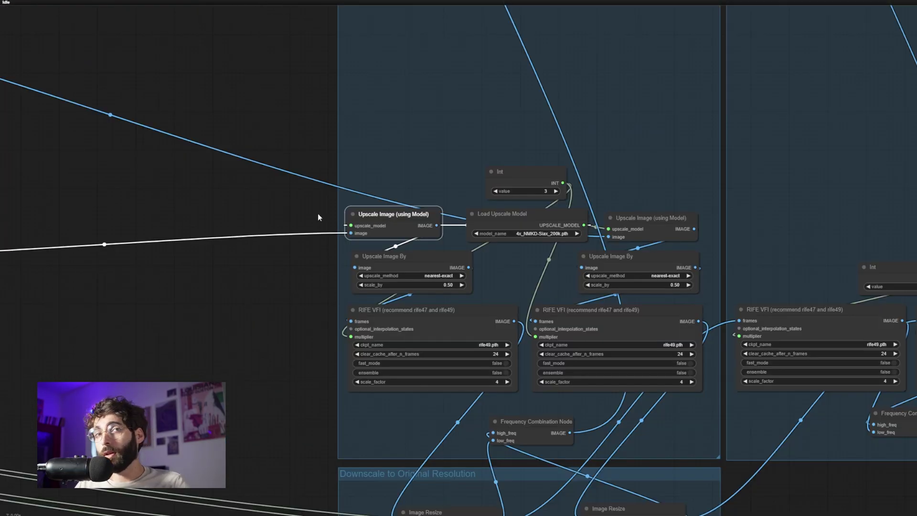
click(288, 219)
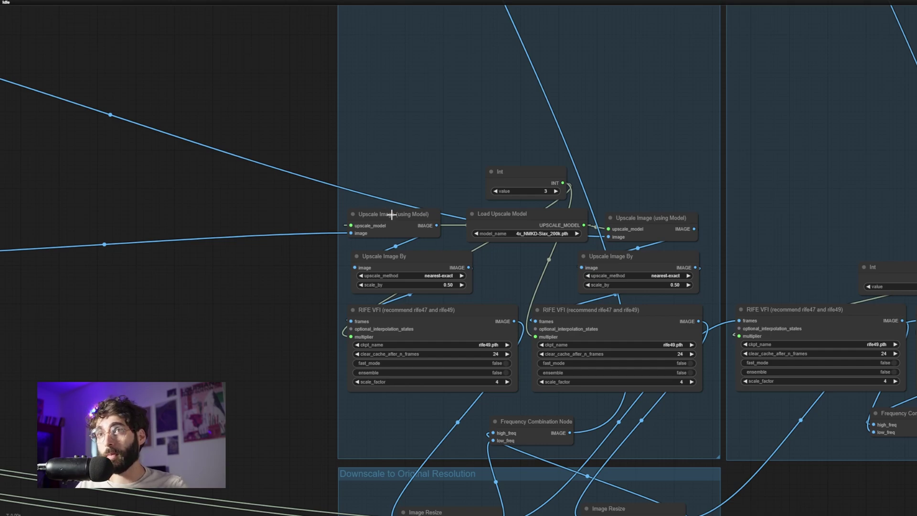
drag(390, 214, 391, 217)
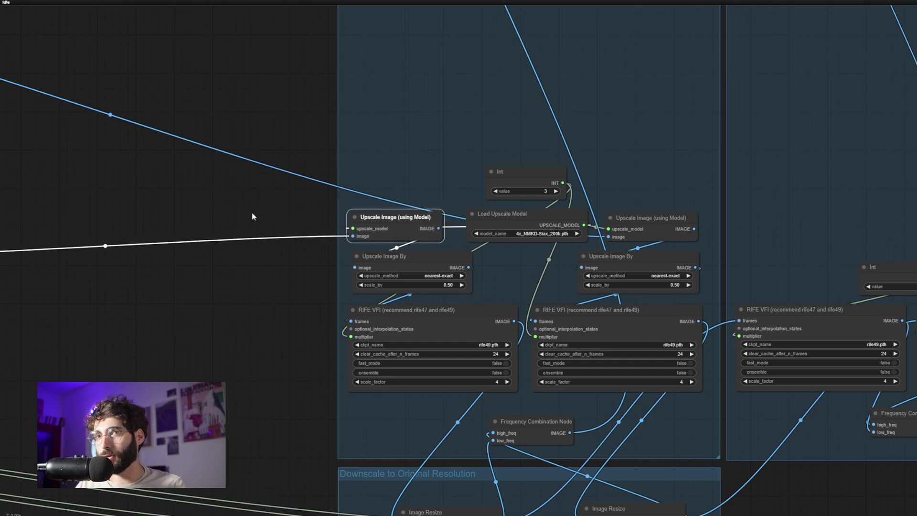
click(417, 258)
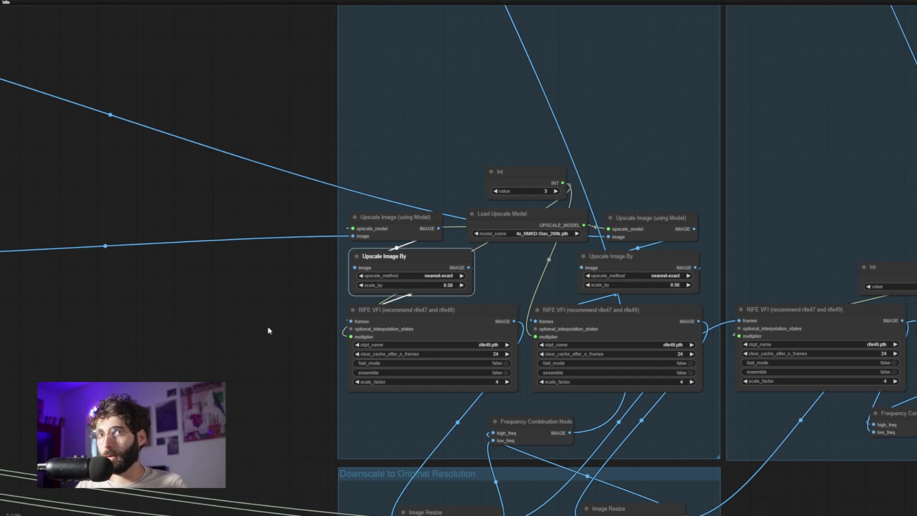
click(458, 317)
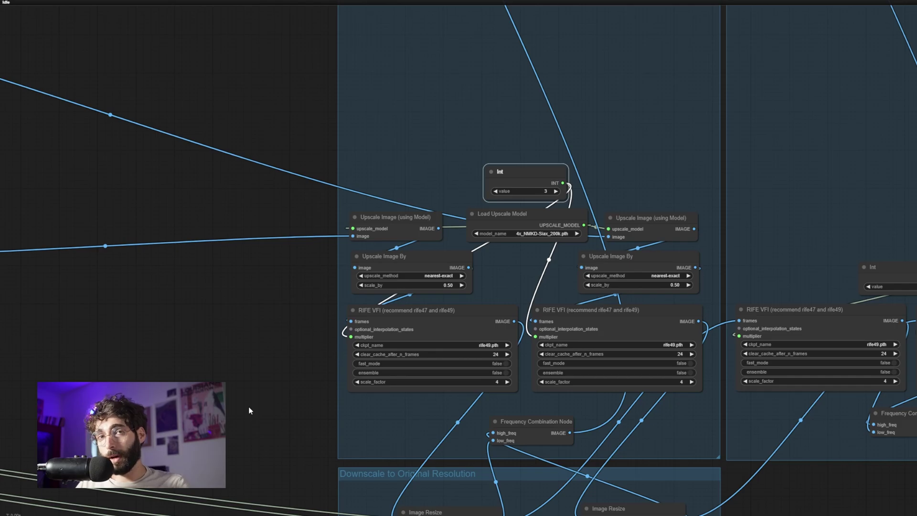
click(315, 404)
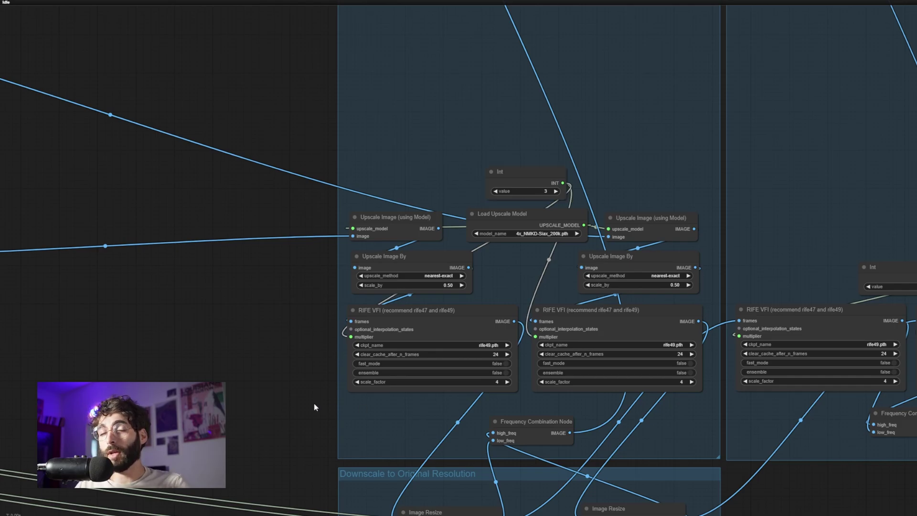
click(483, 330)
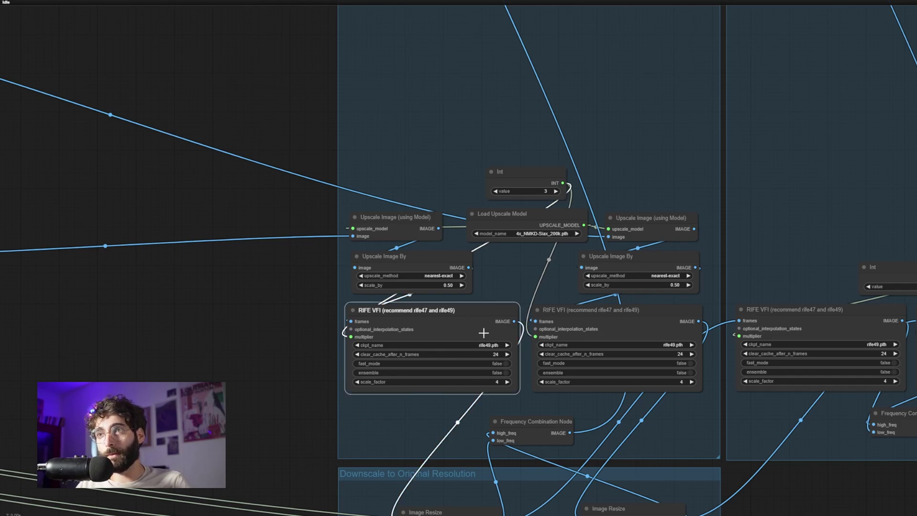
click(600, 316)
click(552, 430)
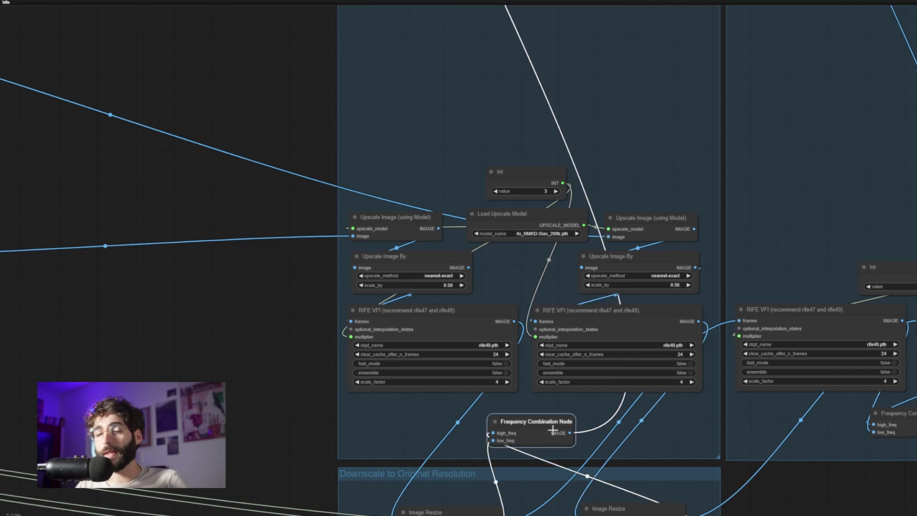
Step: Compare the notes, frame_rate settings and results of the Base Pass, First Refine and Second Refine nodes
scroll(607, 457, down, 3)
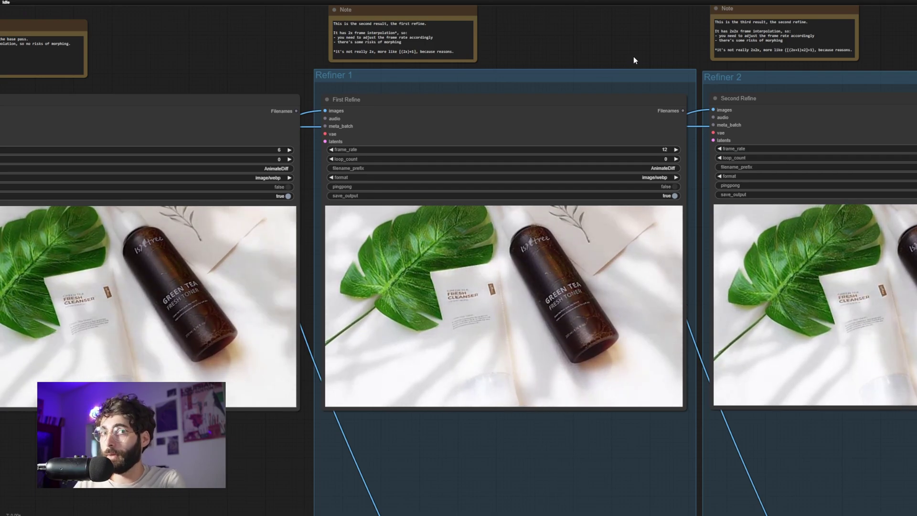
scroll(629, 56, right, 6)
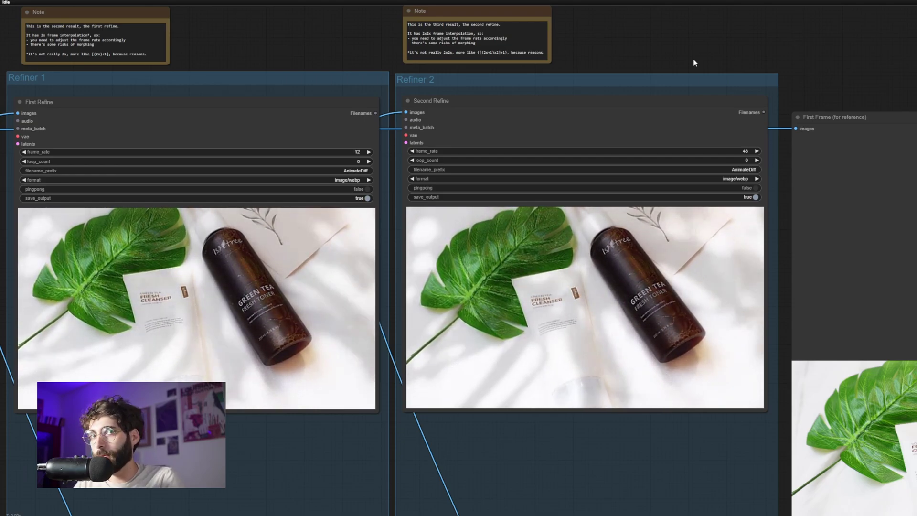
scroll(458, 46, left, 10)
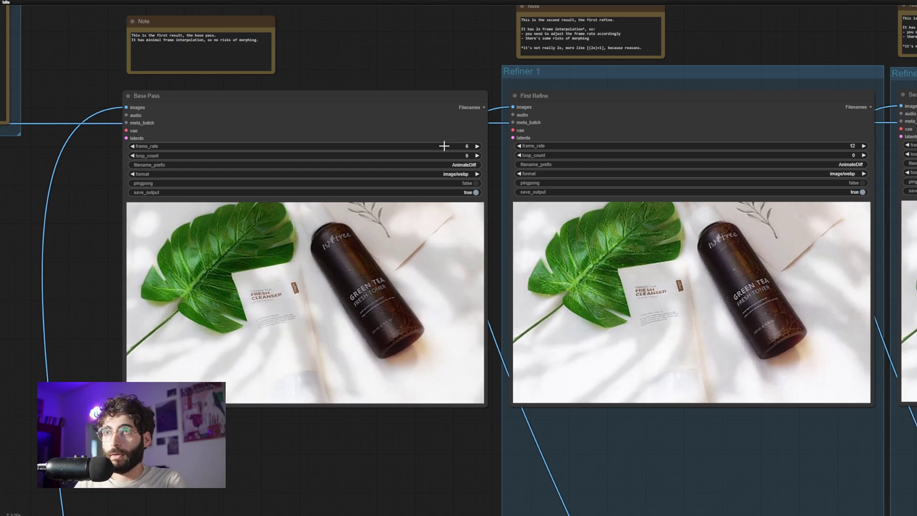
click(444, 145)
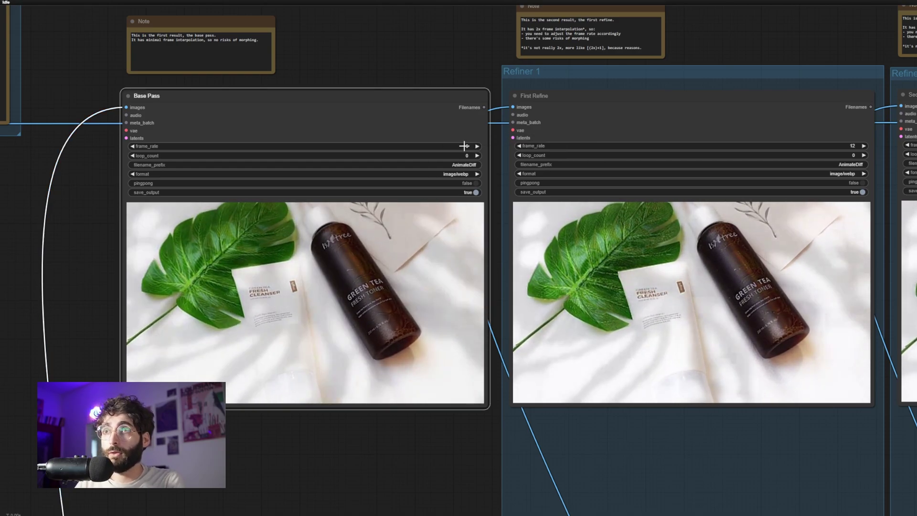
scroll(788, 32, right, 9)
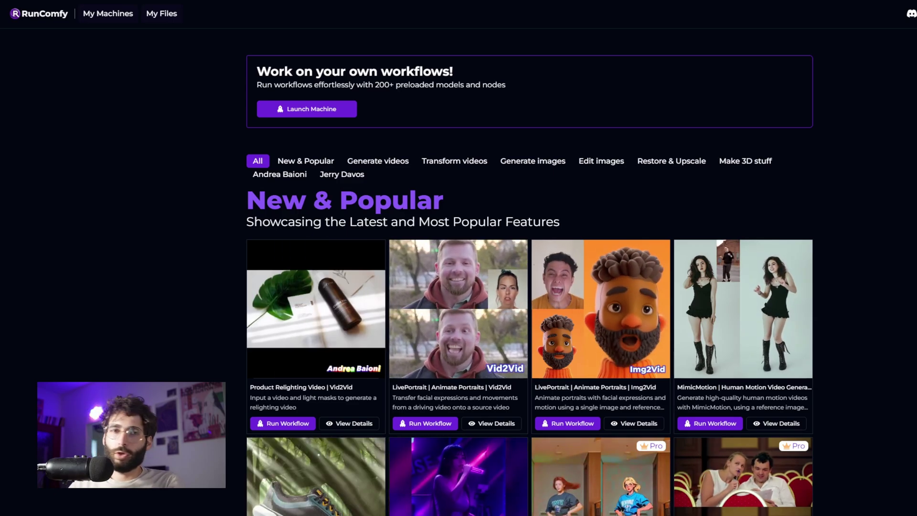
Step: Run the Product Relighting Video | Vid2Vid workflow on RunComfy, check the Pro machine prices and choose the Large Hobby machine
click(283, 423)
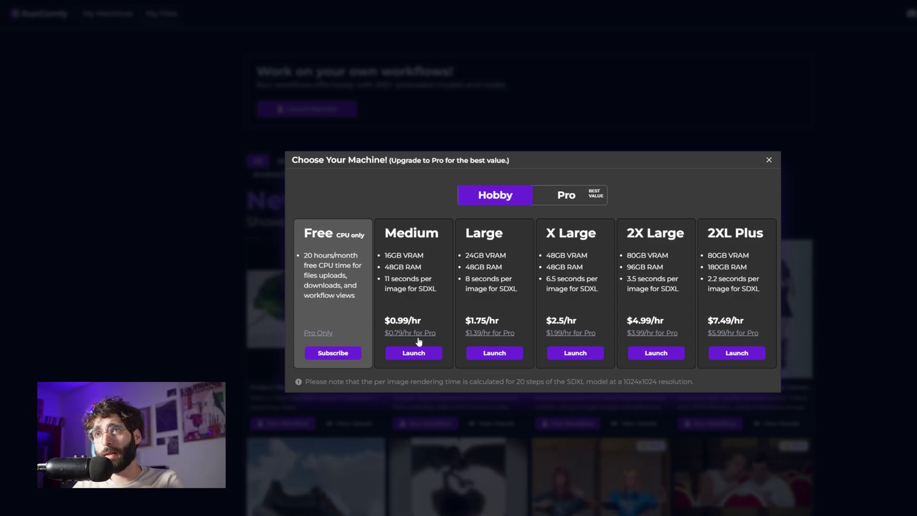
click(566, 195)
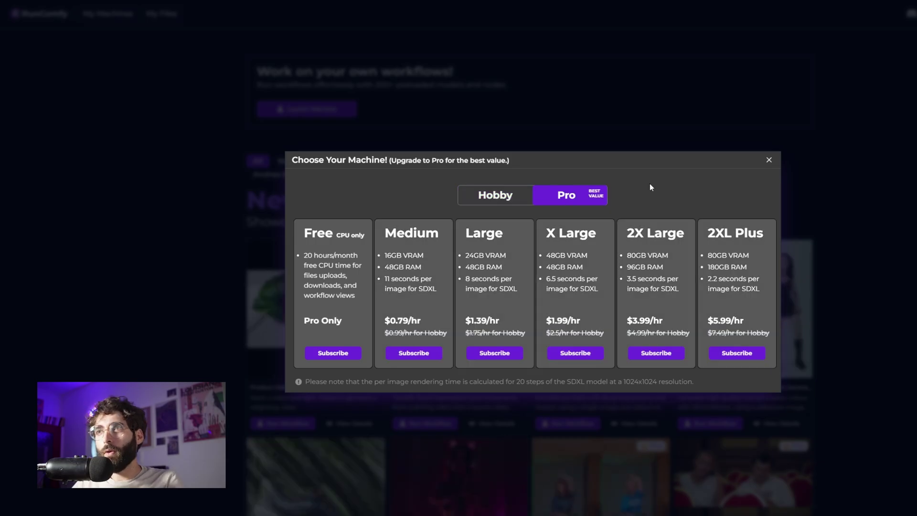
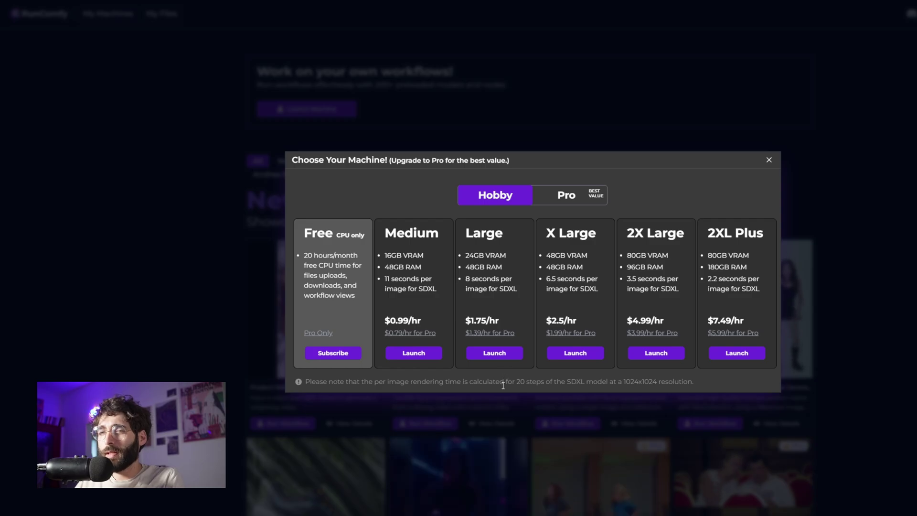
click(495, 353)
Step: Launch the machine with Beta Release Jul 5, 2024 and a one-hour auto-stop timer, and switch on the machine-ready sound
scroll(580, 290, down, 2)
scroll(581, 292, up, 2)
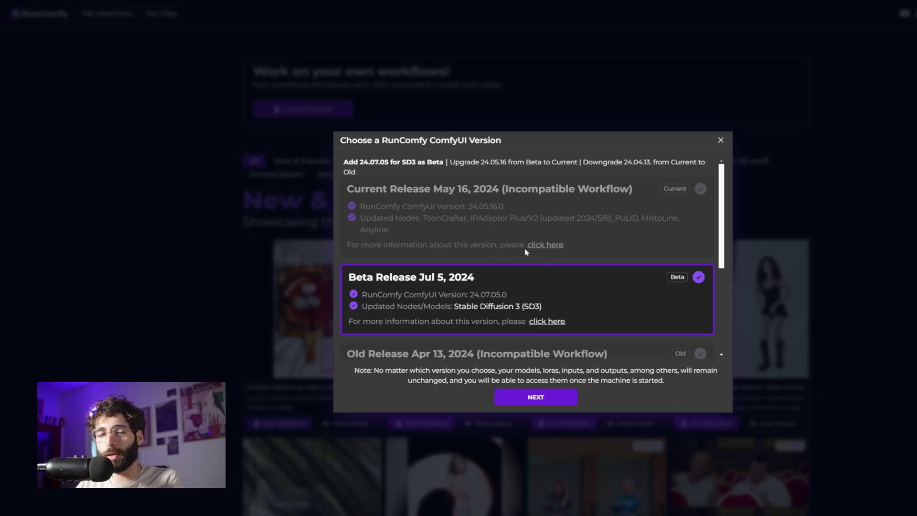
click(560, 399)
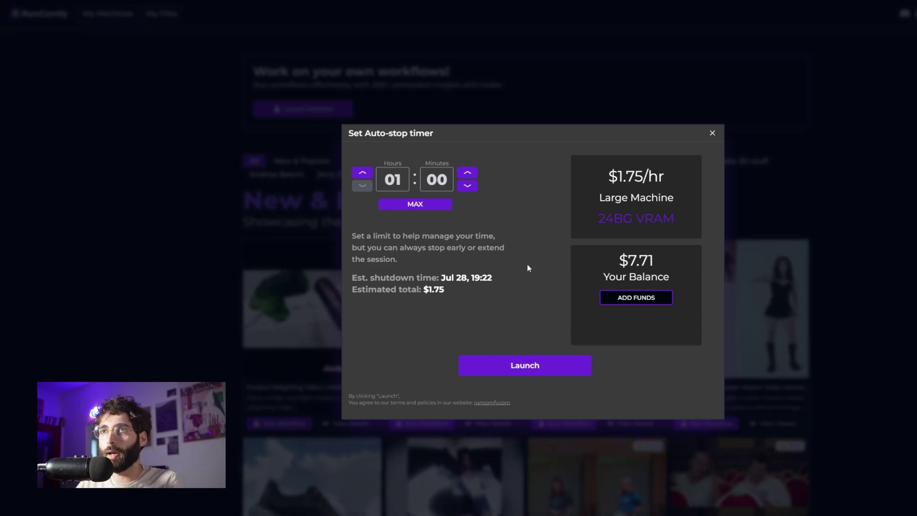
click(509, 364)
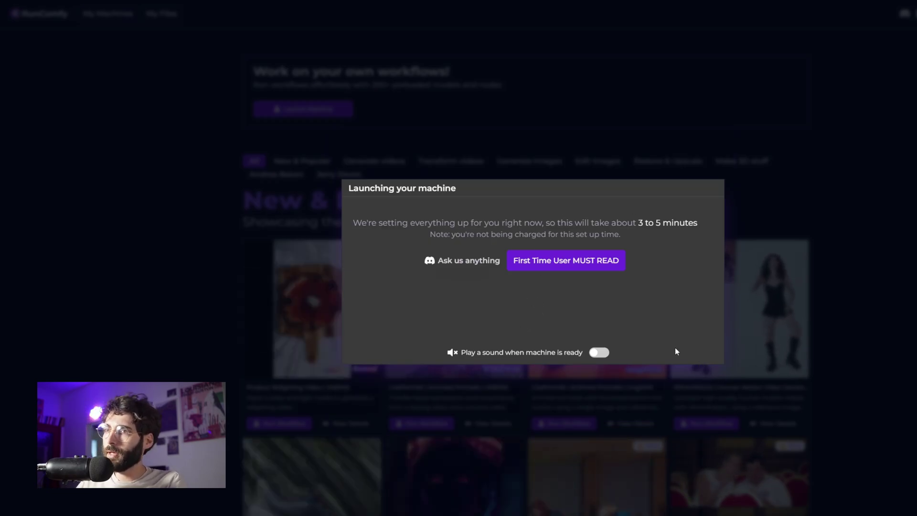
click(601, 353)
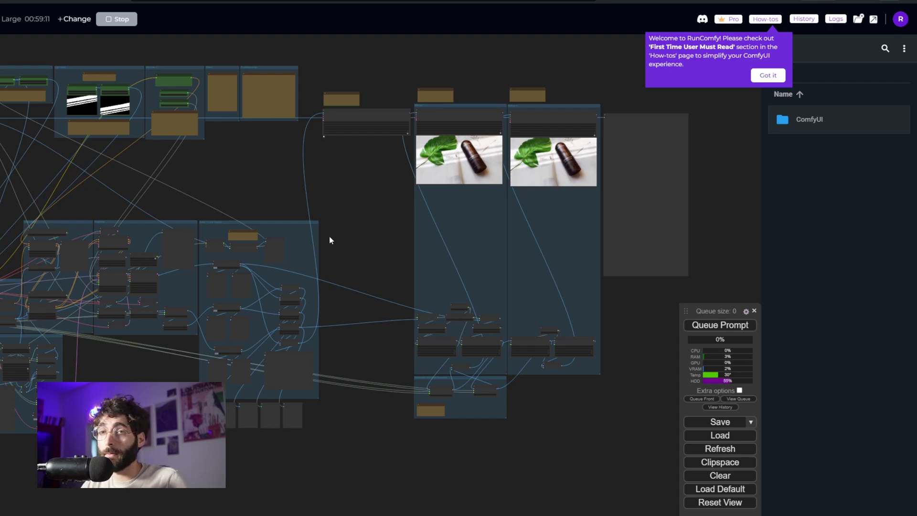
Step: Dismiss the welcome tip and look through the custom_nodes and models folders inside the ComfyUI folder
click(767, 76)
click(821, 127)
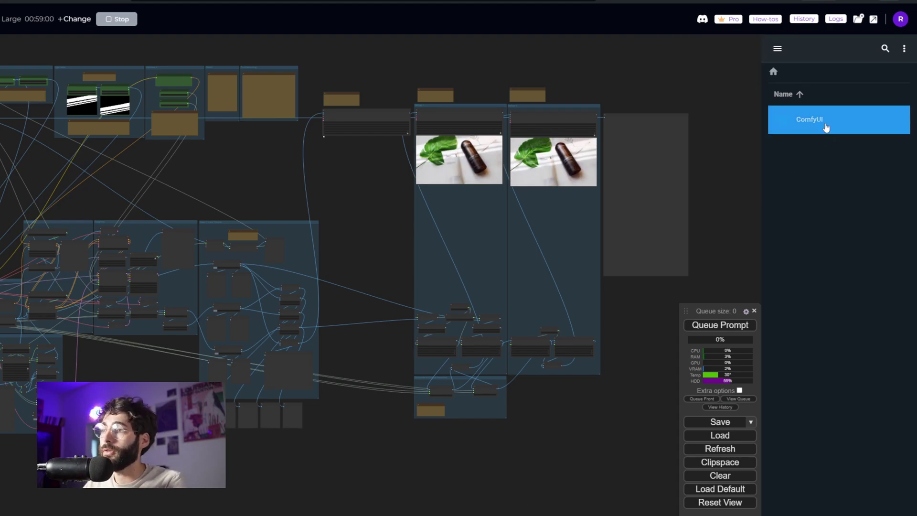
double_click(822, 127)
double_click(822, 125)
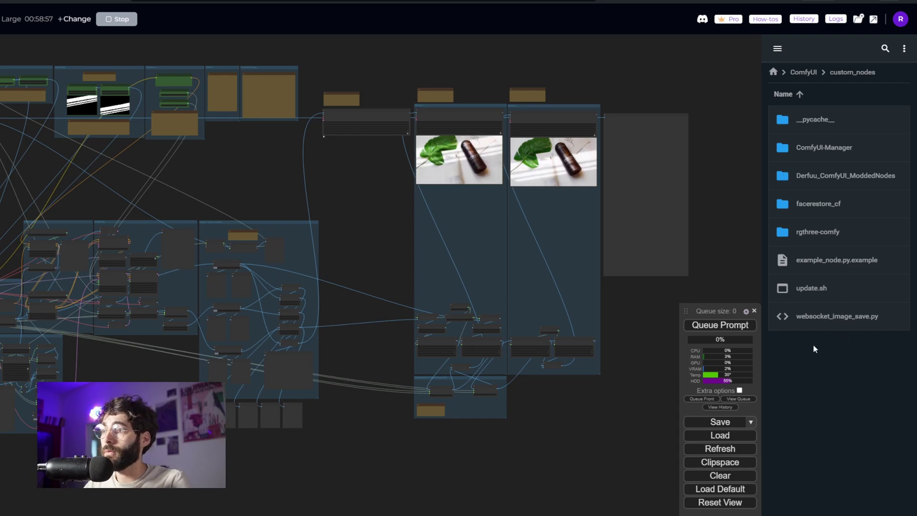
click(807, 73)
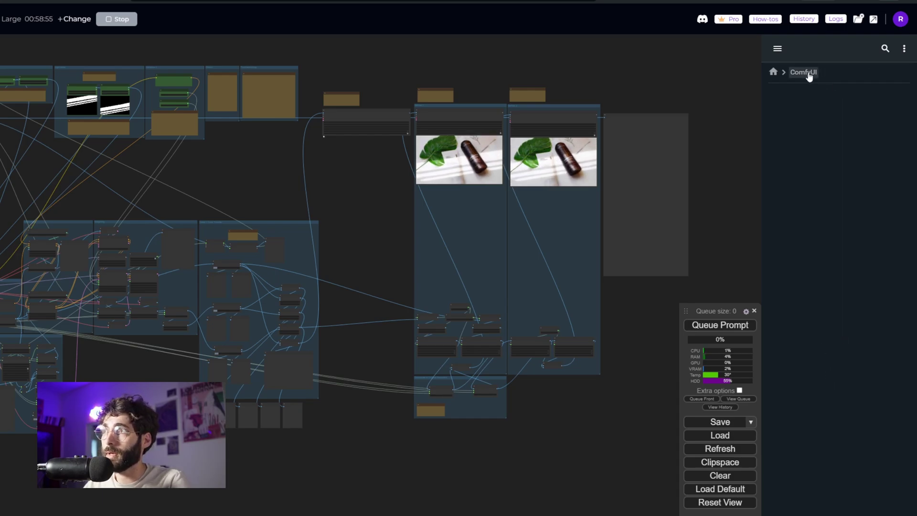
double_click(815, 176)
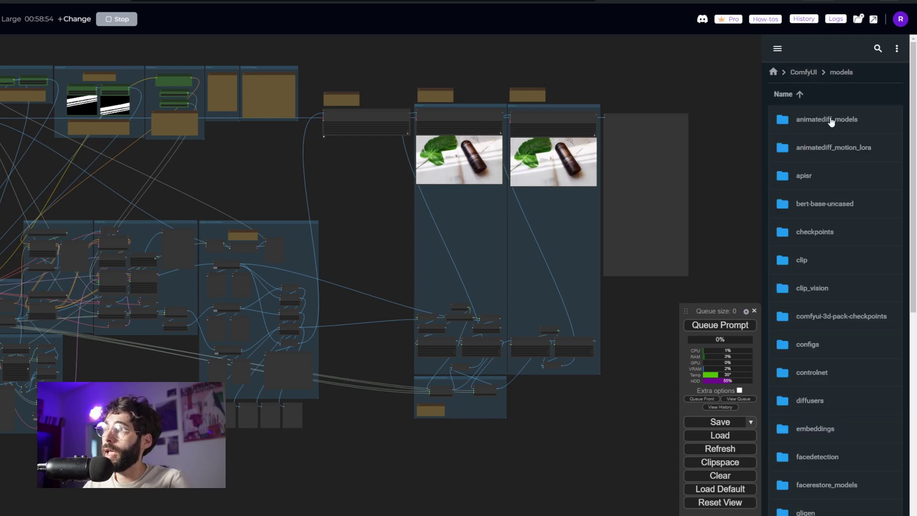
Step: Upload 12106101_2160_3840_25fps.mp4 and the two palm-shadow mask images from the Reference Videos folder to ComfyUI's input folder
click(803, 72)
double_click(806, 150)
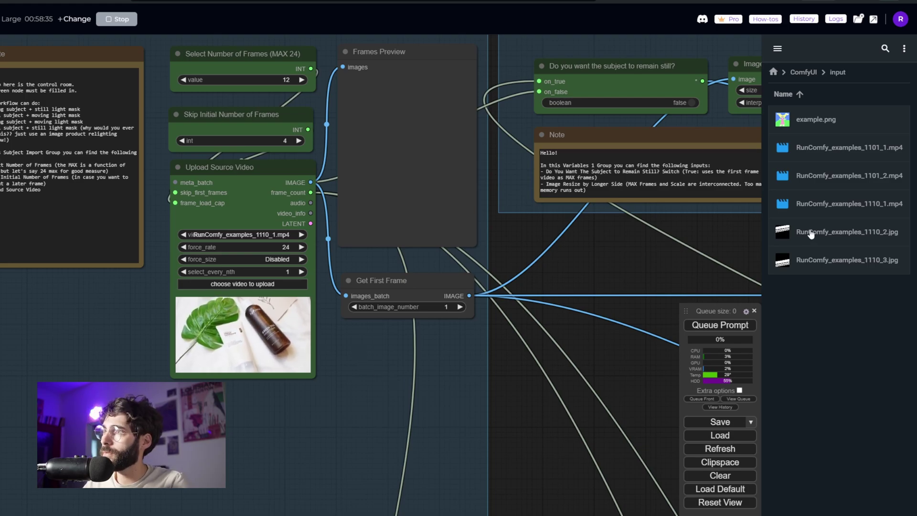
click(788, 232)
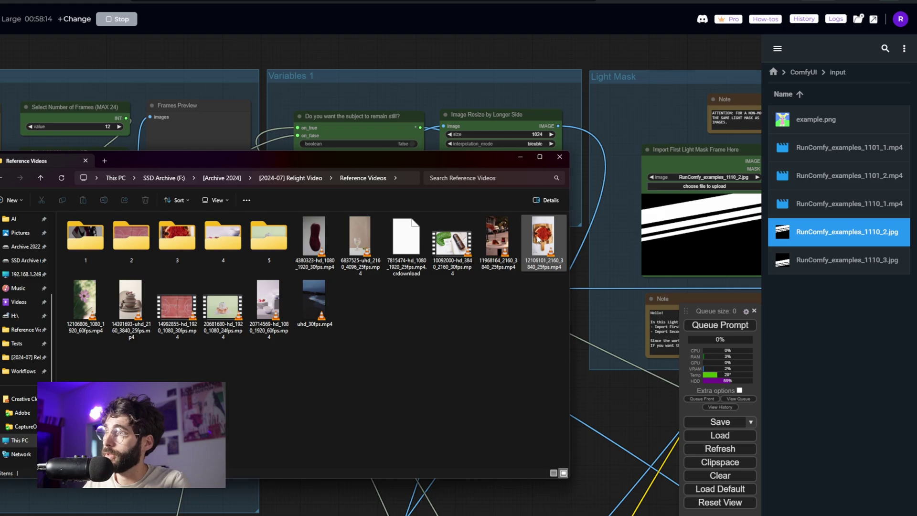
drag(538, 238, 802, 369)
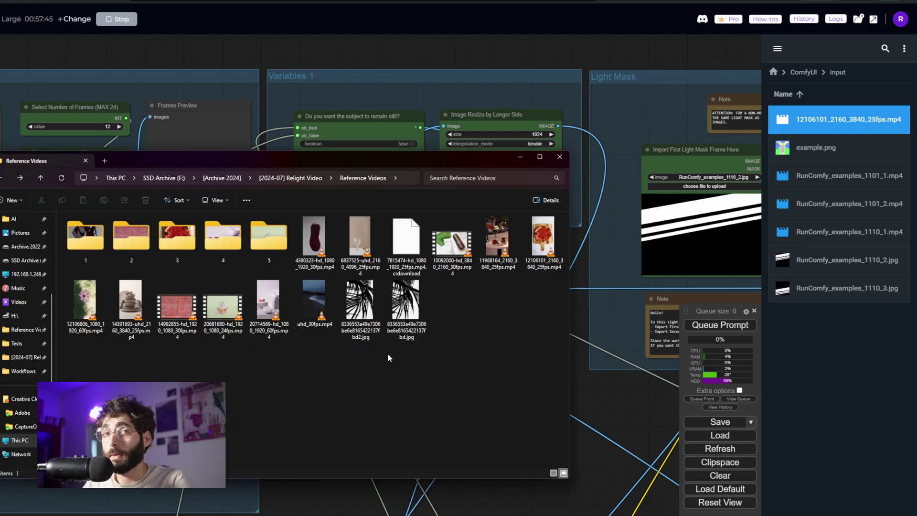
click(356, 305)
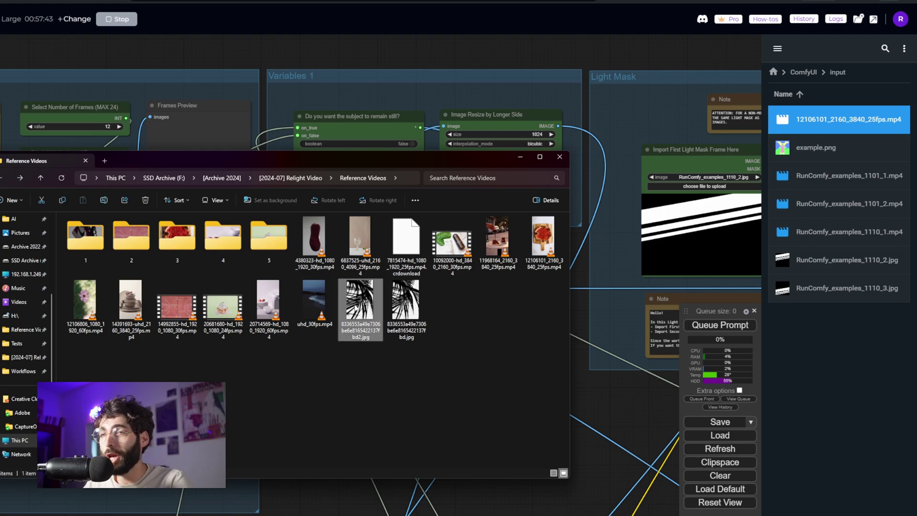
drag(356, 306, 826, 389)
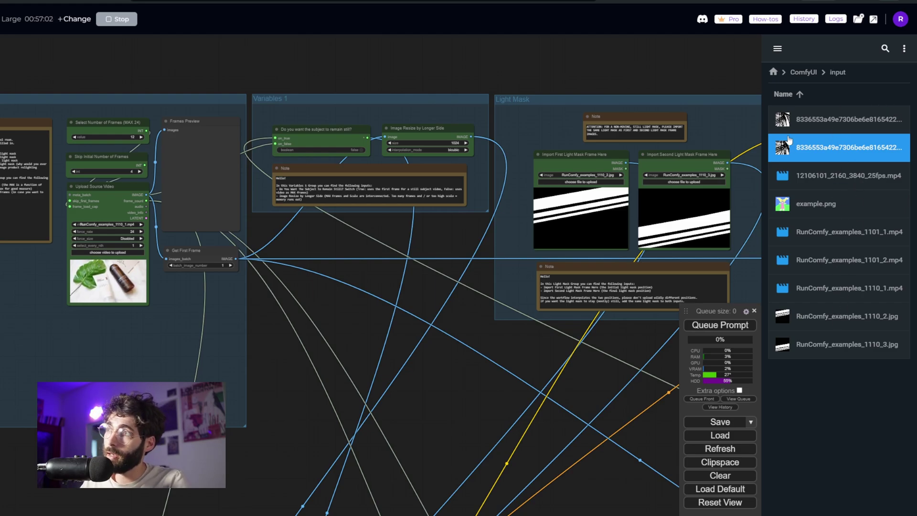
Step: Try to choose a video file from disk for the Upload Source Video node
click(101, 252)
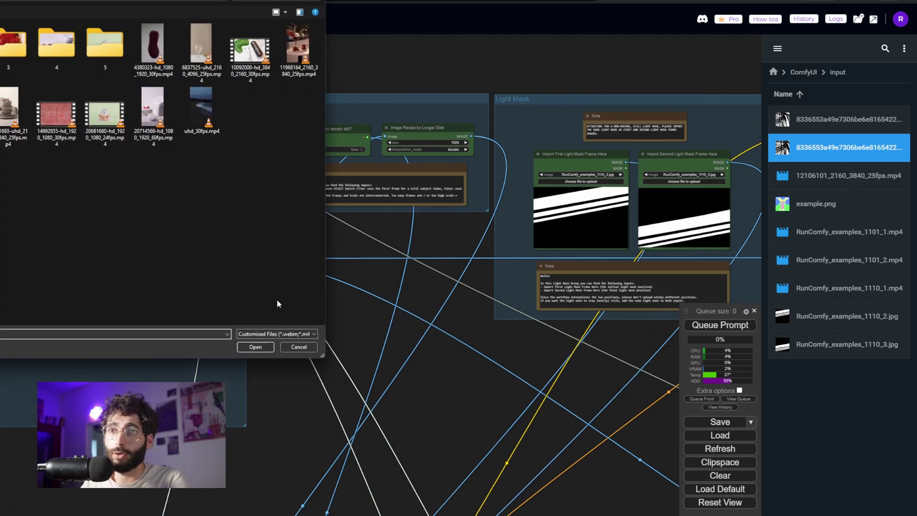
key(Escape)
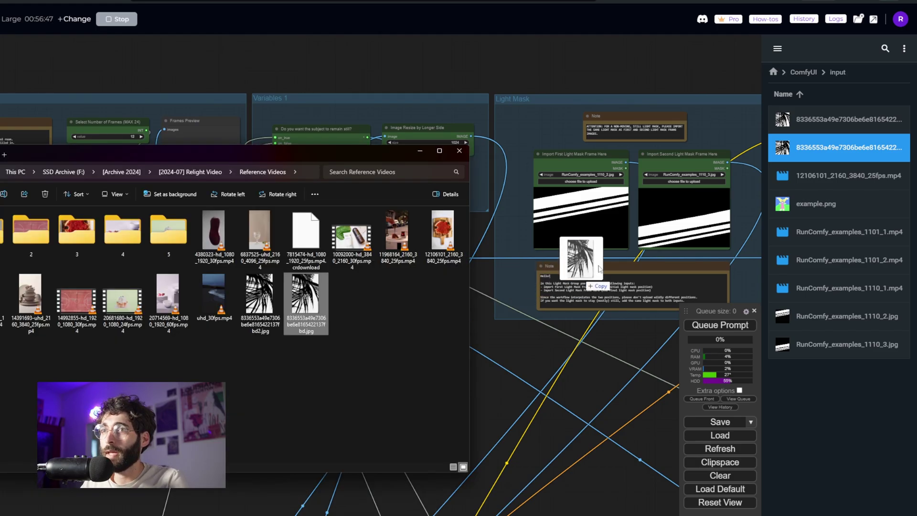
key(Return)
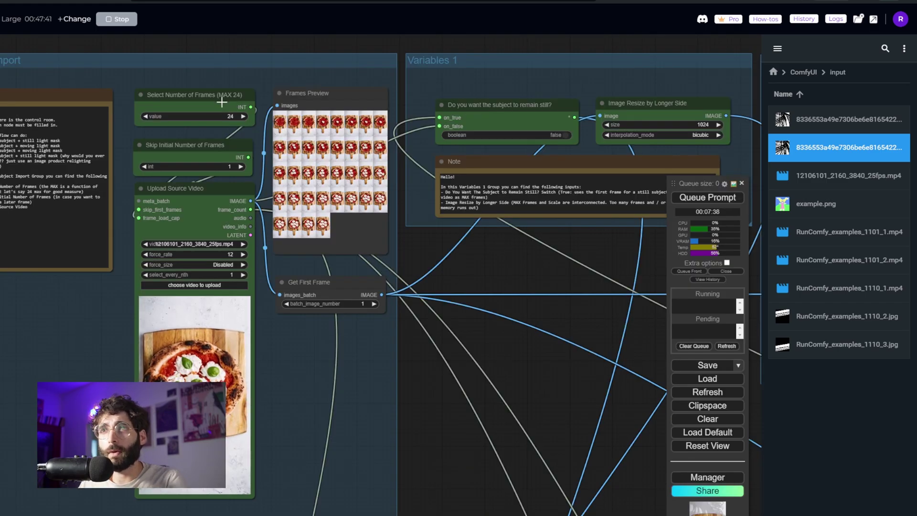
Step: Queue a run of the relighting workflow with the pizza video and the palm-shadow light masks
click(229, 110)
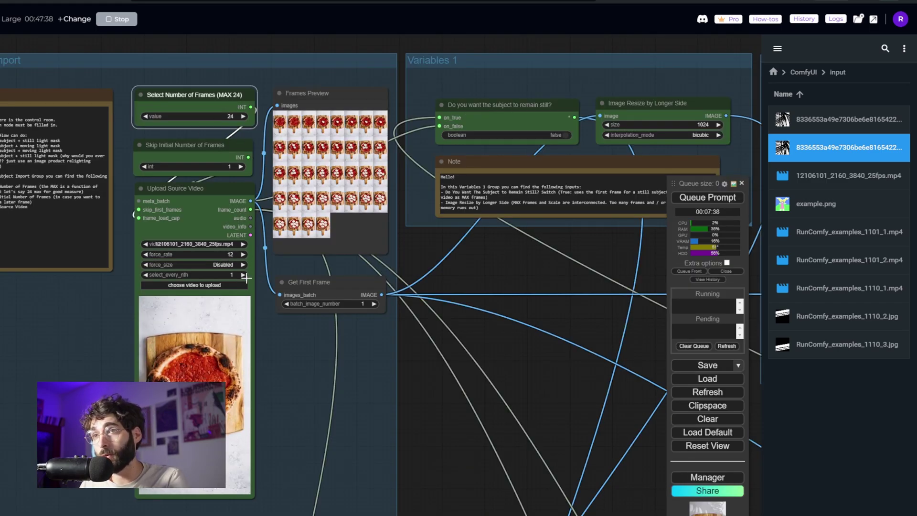
click(695, 202)
drag(636, 103, 352, 119)
click(414, 129)
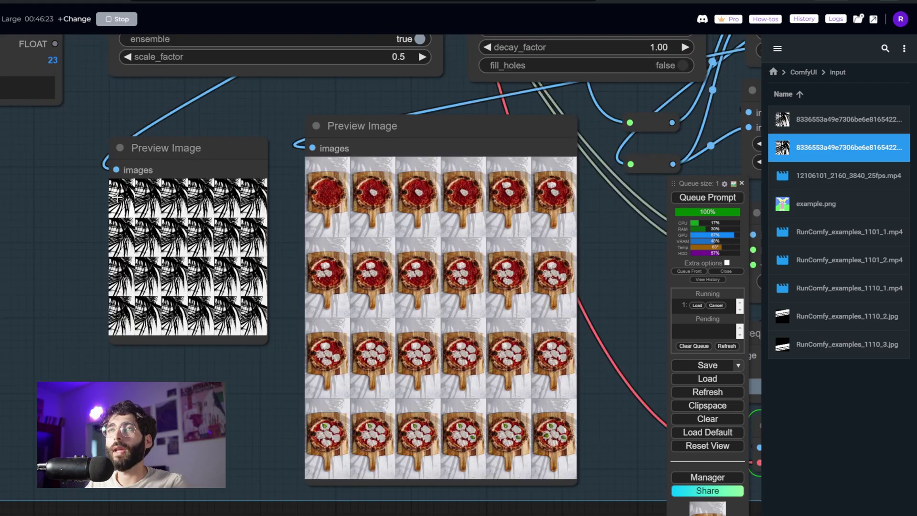
Step: Step through the palm-shadow light mask frames in the Preview Image node to check how the shadow moves
click(117, 197)
key(Right)
key(Right)
key(Right)
key(Right)
key(Right)
key(Right)
key(Right)
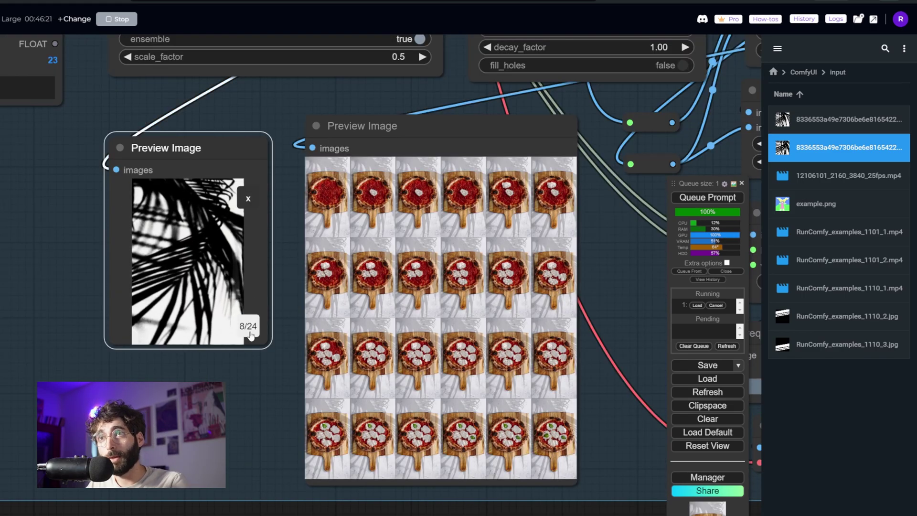
key(Right)
key(Right)
key(Right)
key(Right)
key(Right)
key(Right)
key(Right)
key(Right)
key(Right)
key(Right)
key(Right)
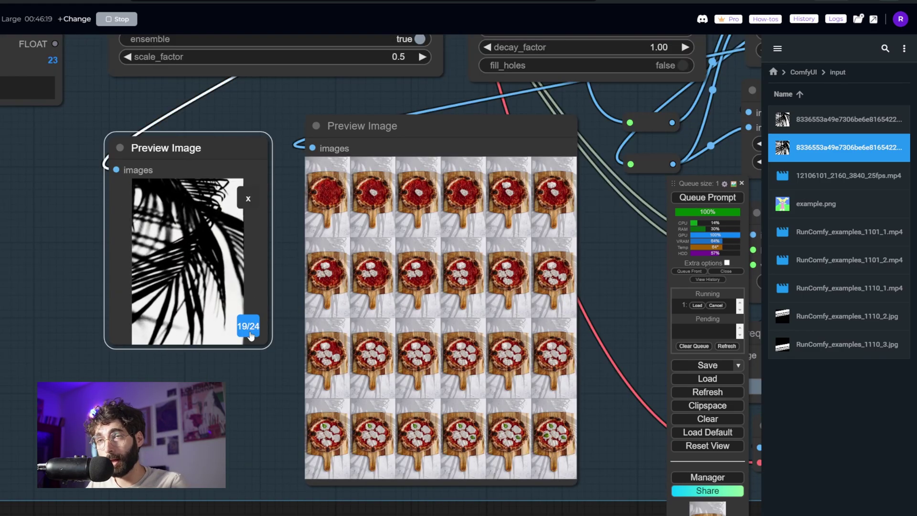
Step: Open the pizza frames in the larger Preview Image node and step through them
click(373, 196)
key(Right)
key(Right)
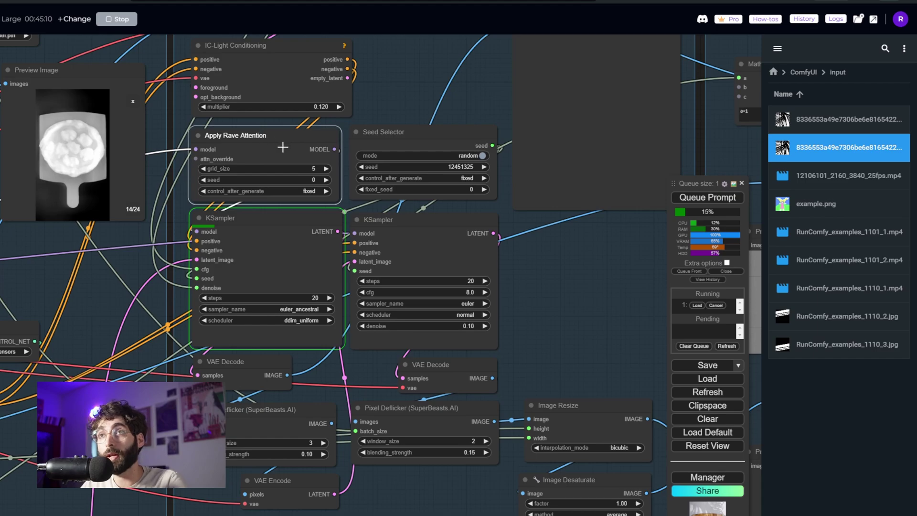
Step: Examine the Apply Rave Attention node and both KSampler nodes in the Relighting group while the workflow runs
drag(284, 146, 285, 145)
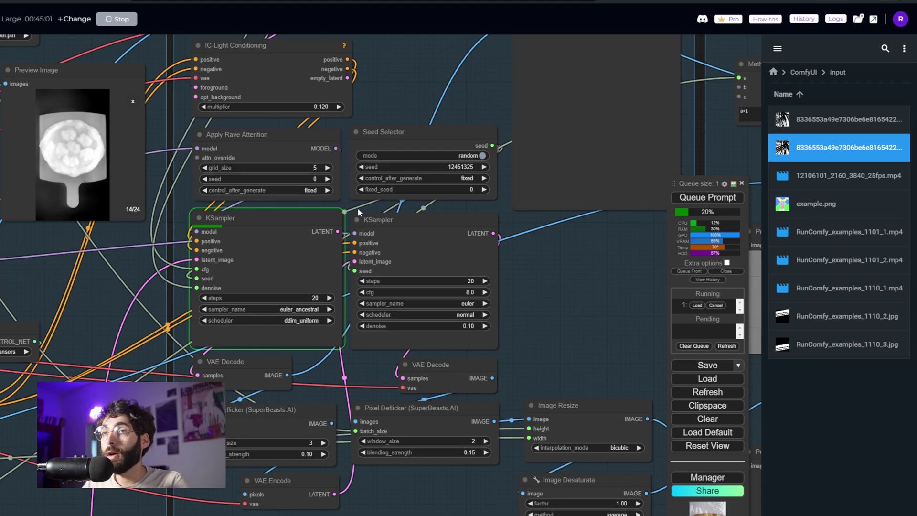
click(330, 194)
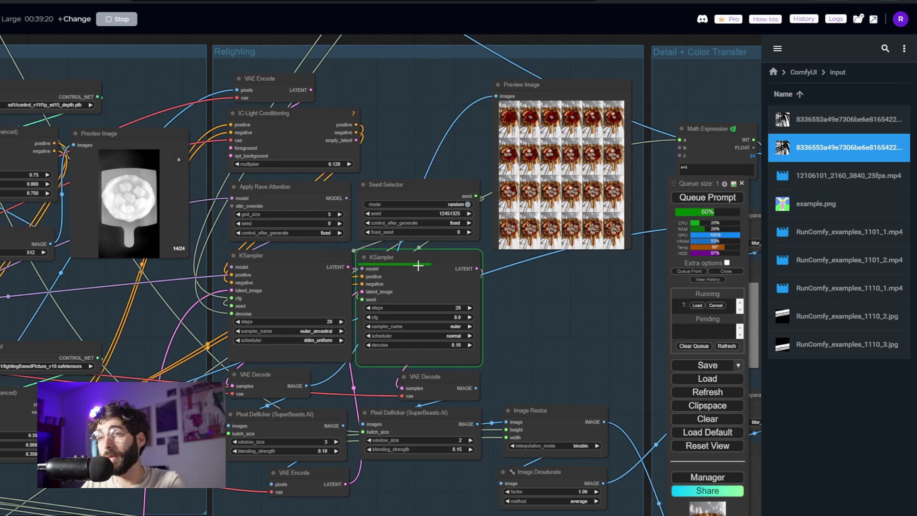
click(419, 265)
click(325, 263)
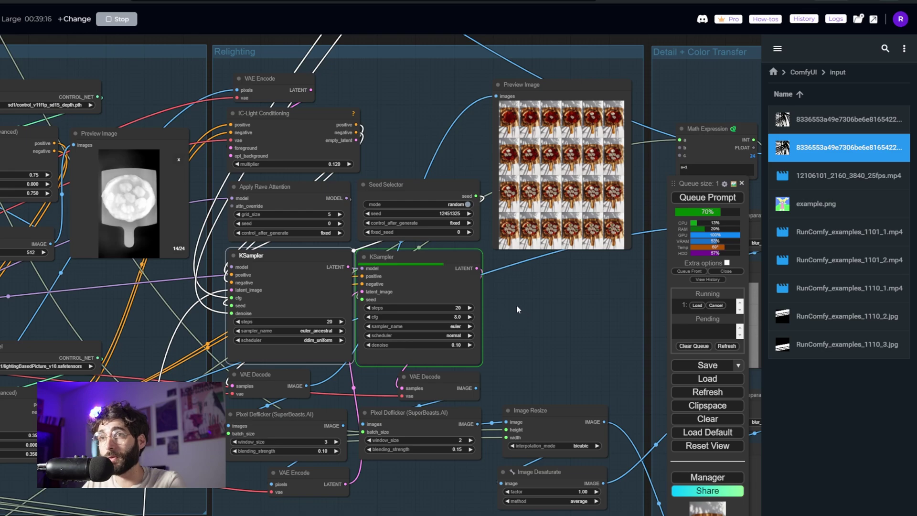
click(300, 190)
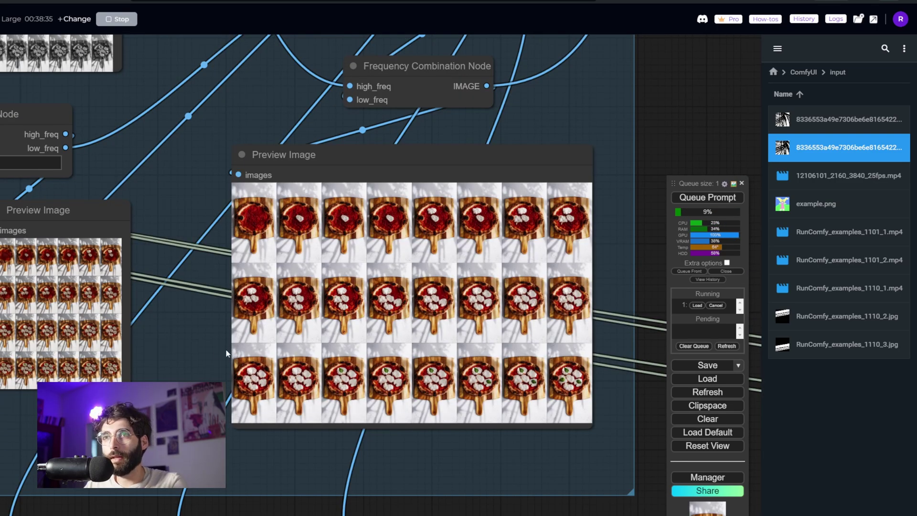
Step: Bypass the Apply Rave Attention node in the Relighting group and queue the workflow again
click(255, 229)
click(256, 228)
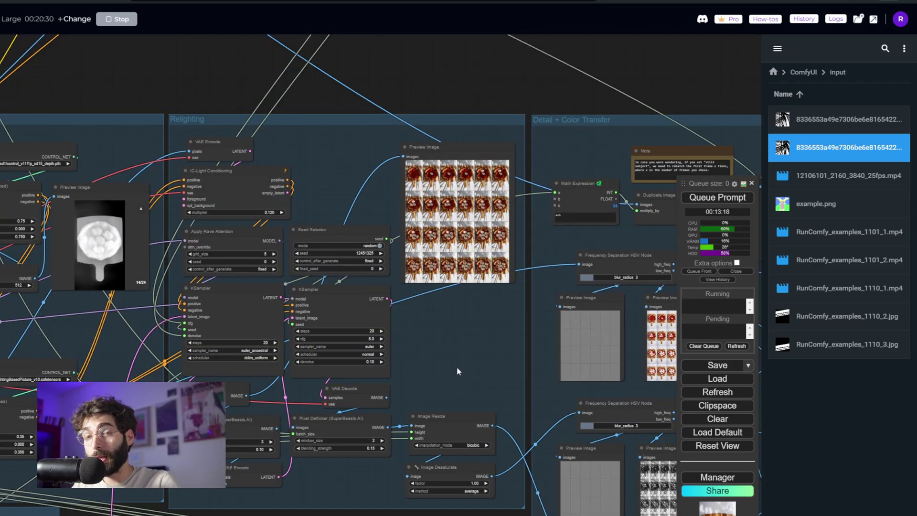
right_click(255, 229)
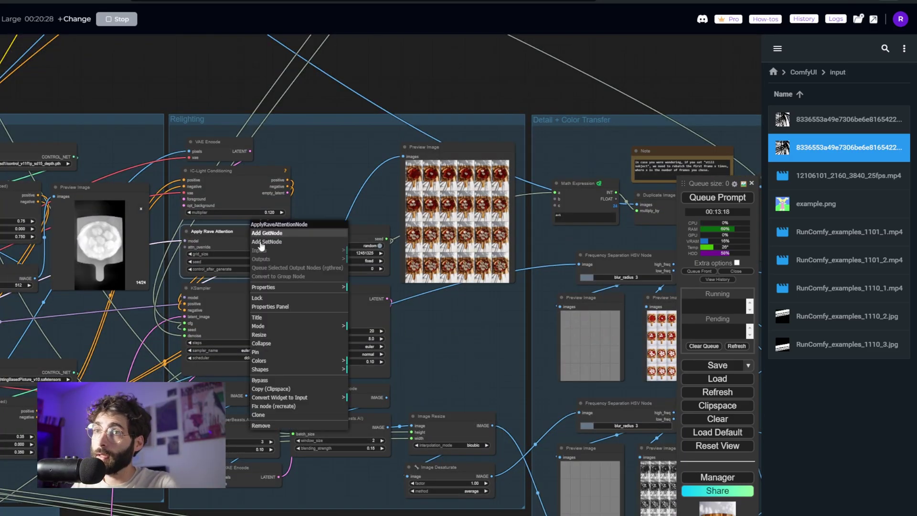
click(291, 379)
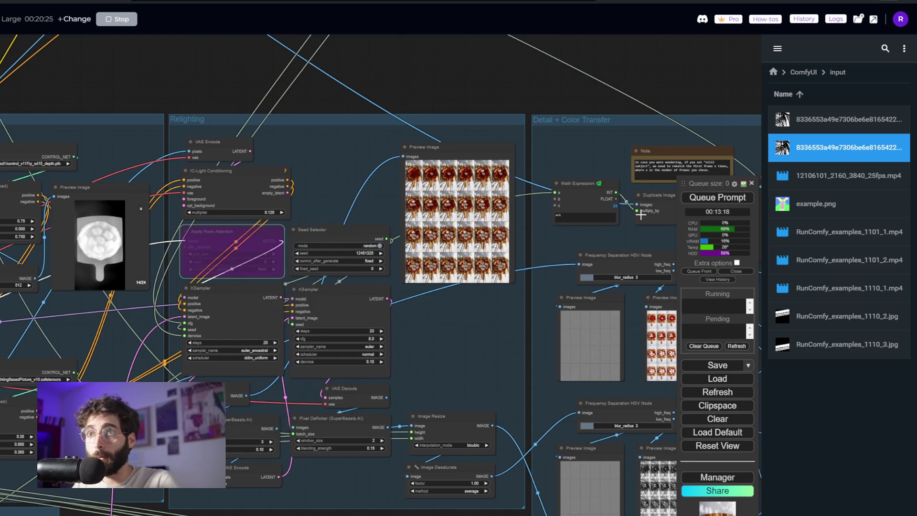
key(ctrl+Return)
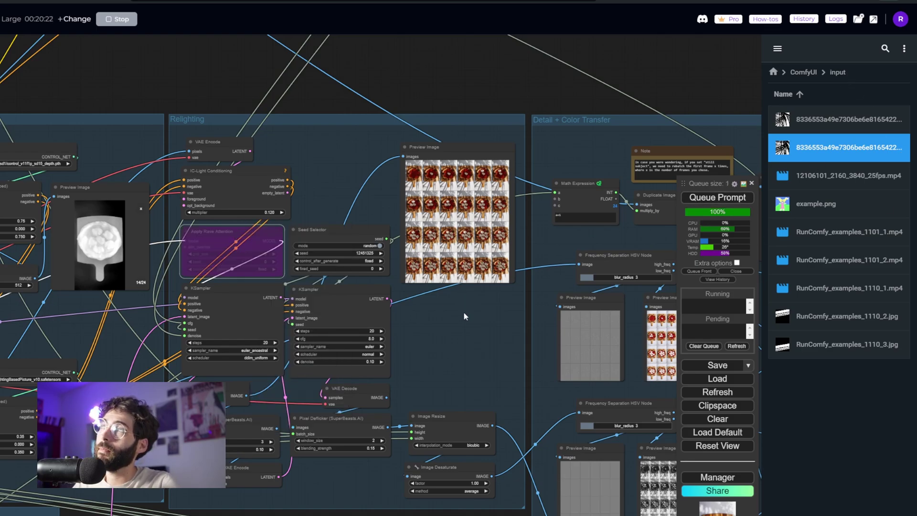